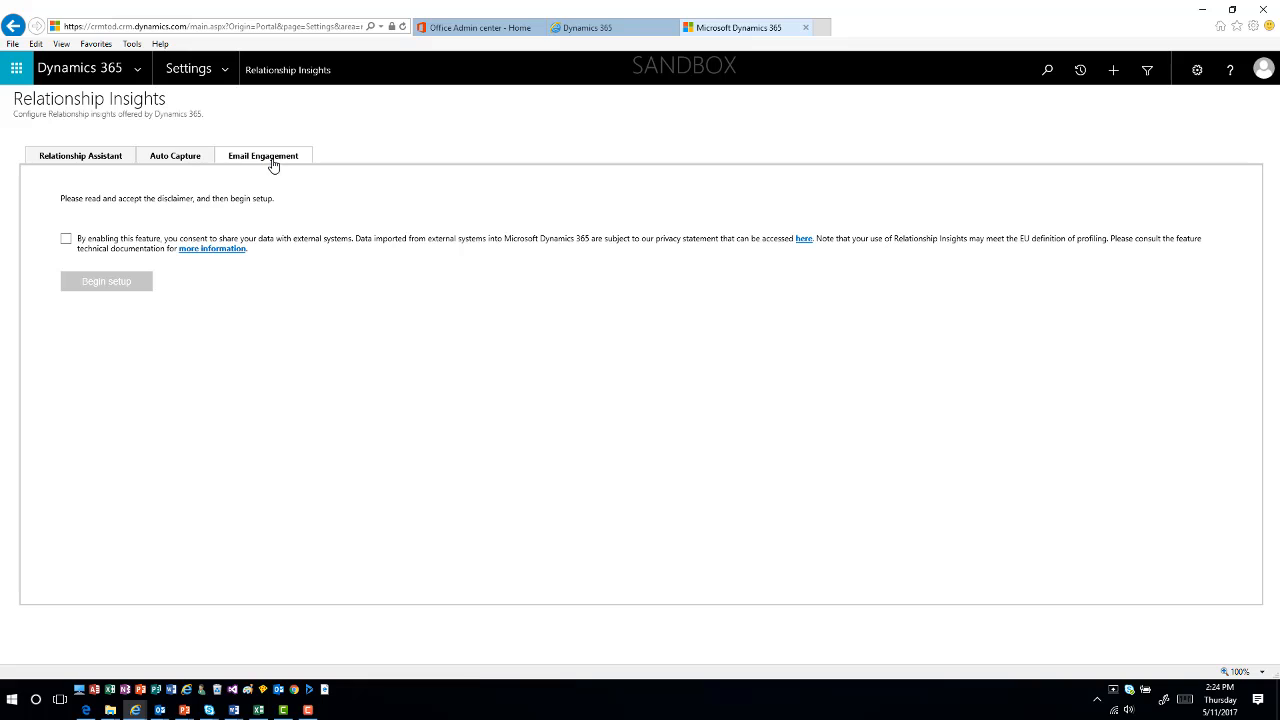
- Accept the Email Engagement disclaimer, begin its setup, and turn on email engagement for the organization
left_click(67, 240)
left_click(98, 285)
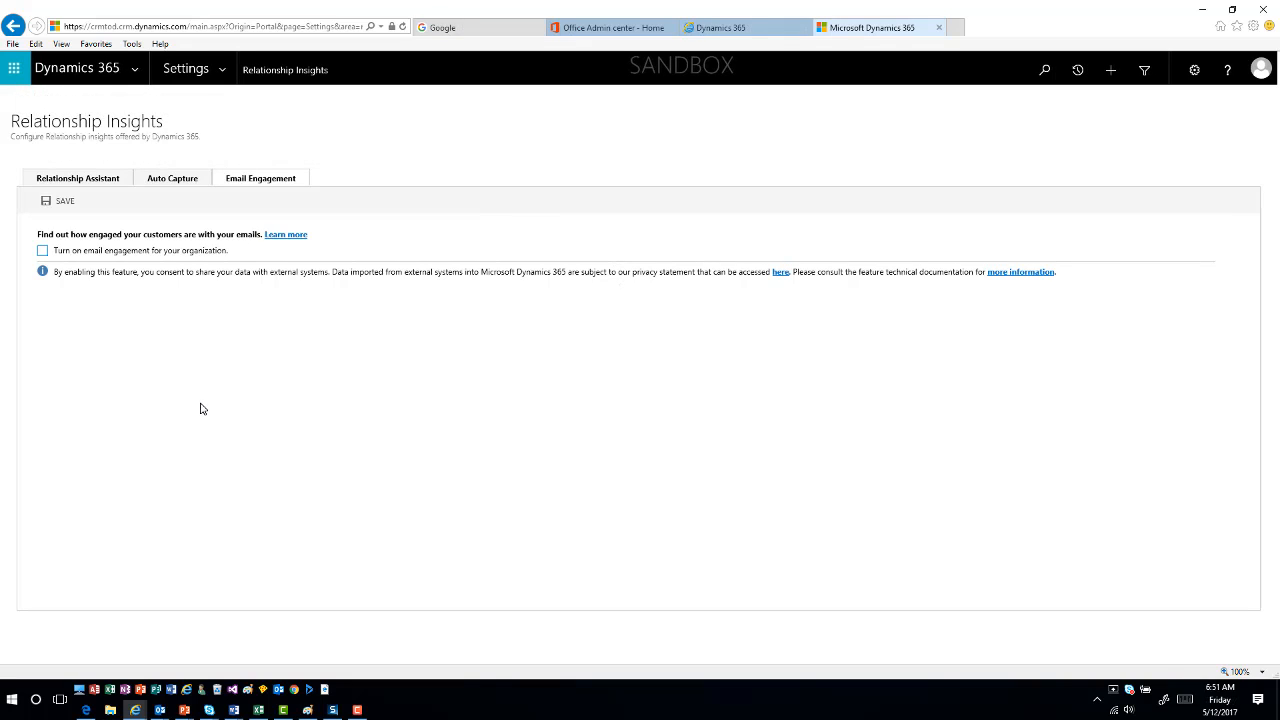
left_click(43, 251)
- Review the OneDrive for Business folder settings in Document Management and close them without changes
left_click(228, 76)
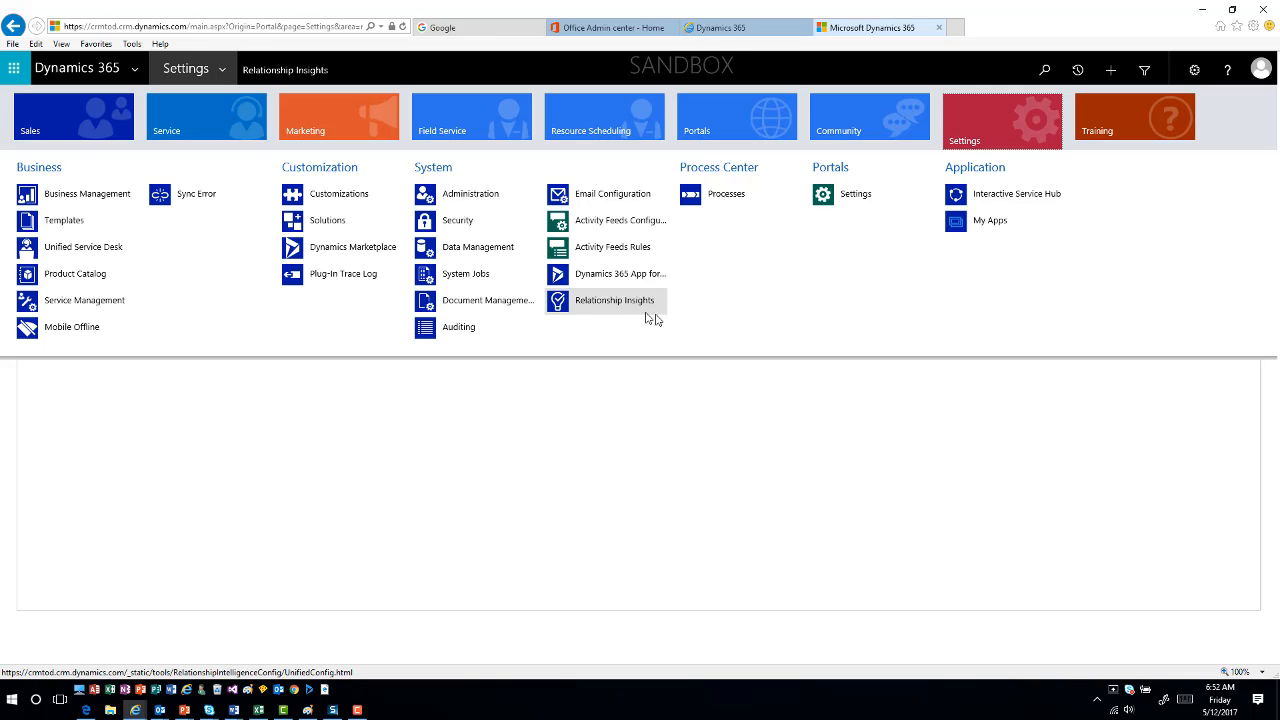
left_click(520, 304)
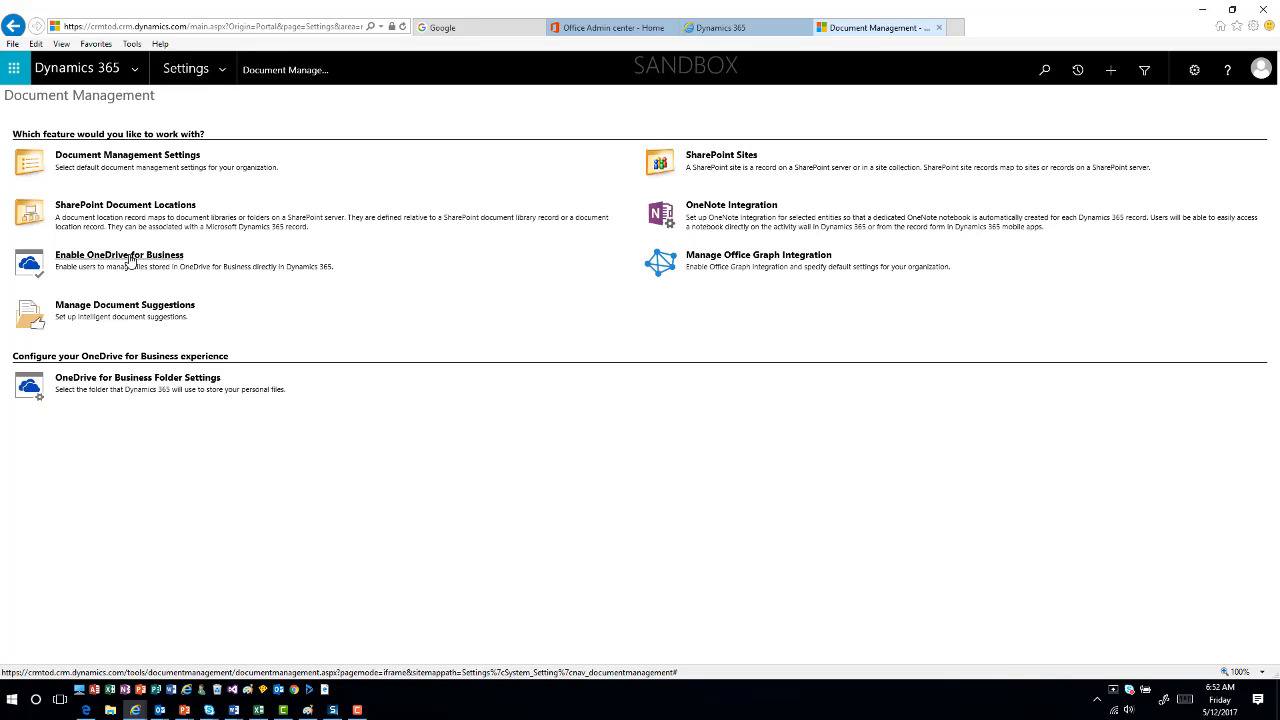
left_click(170, 384)
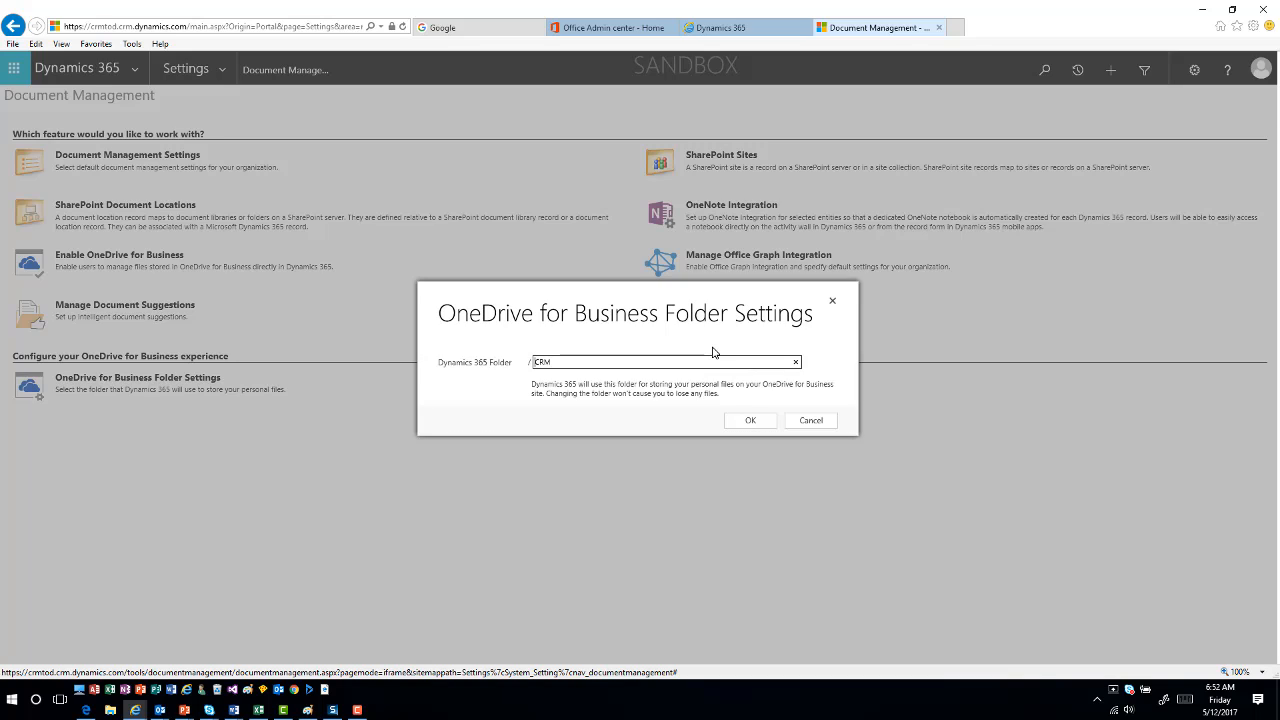
left_click(810, 421)
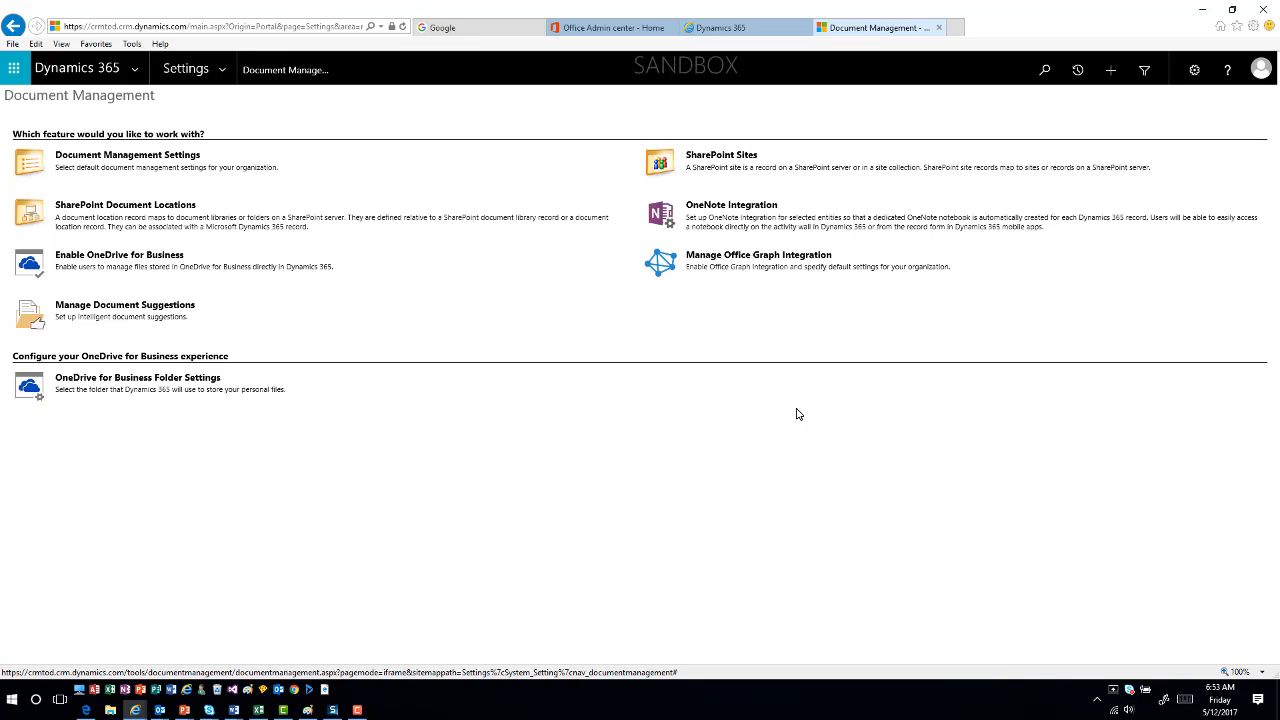
- Review which entities have document management enabled, including Email, and close the Document Management Settings wizard without saving
left_click(100, 158)
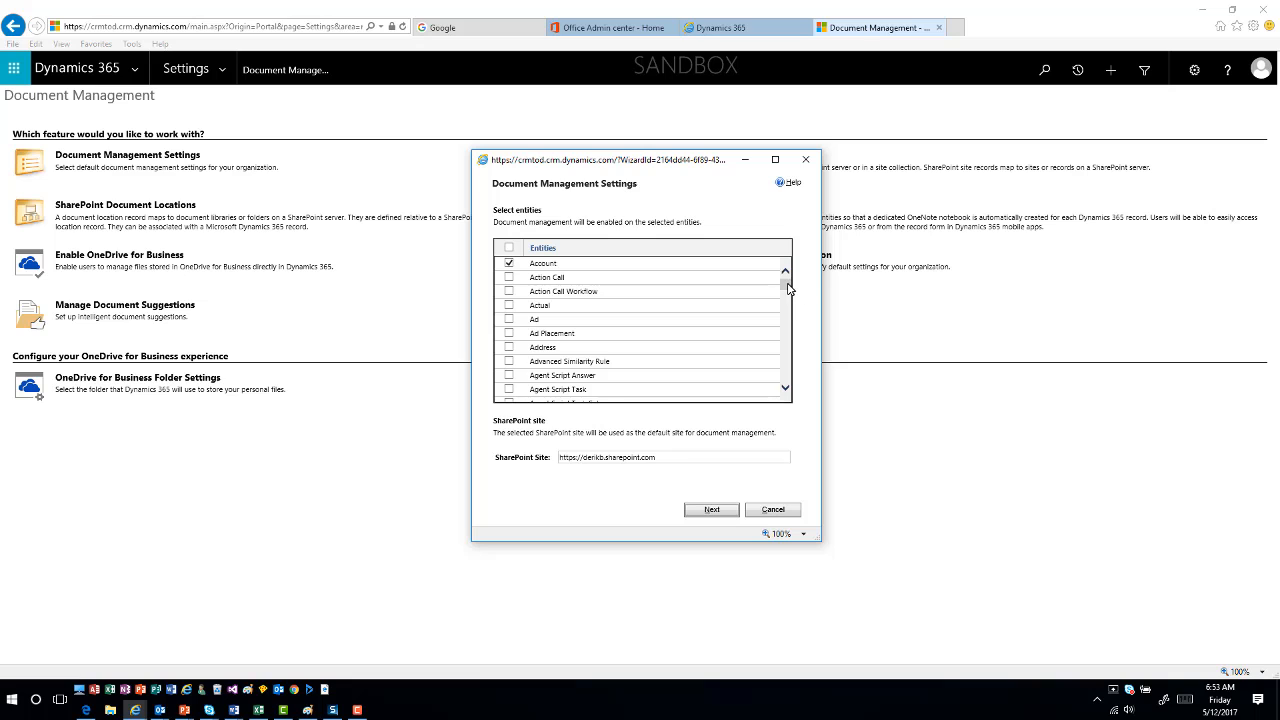
left_click_drag(791, 289, 797, 312)
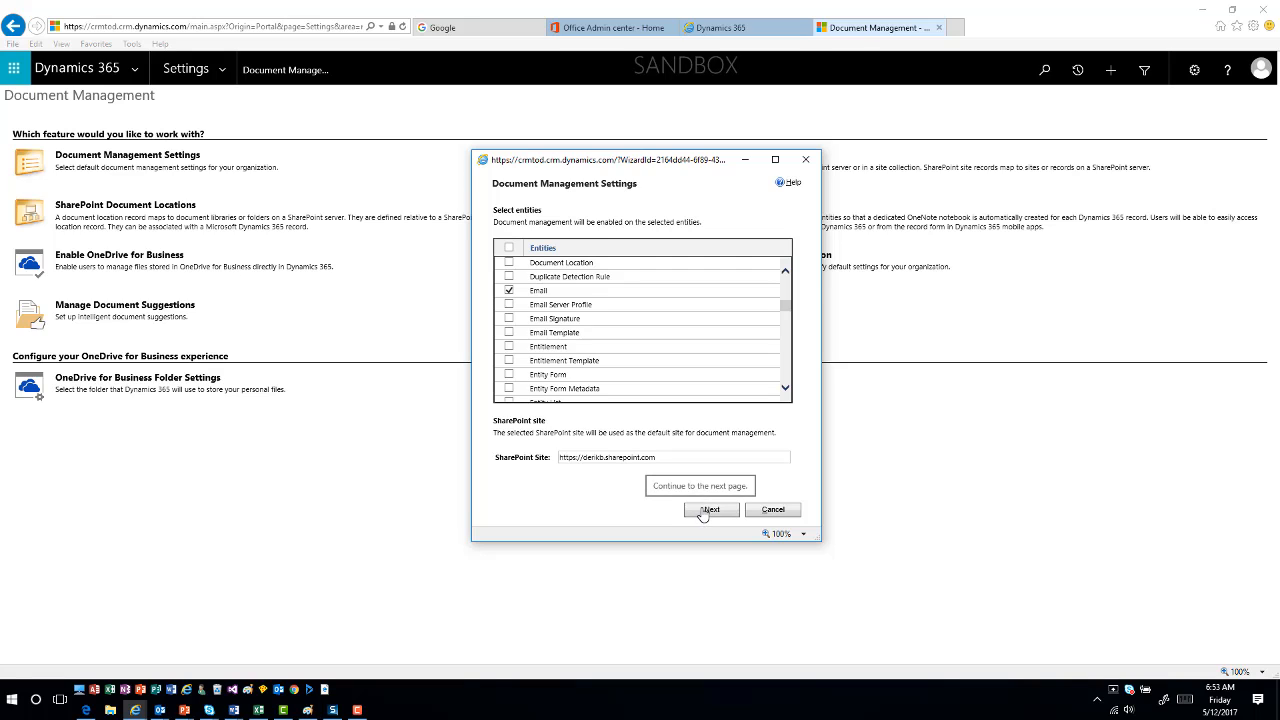
left_click(764, 512)
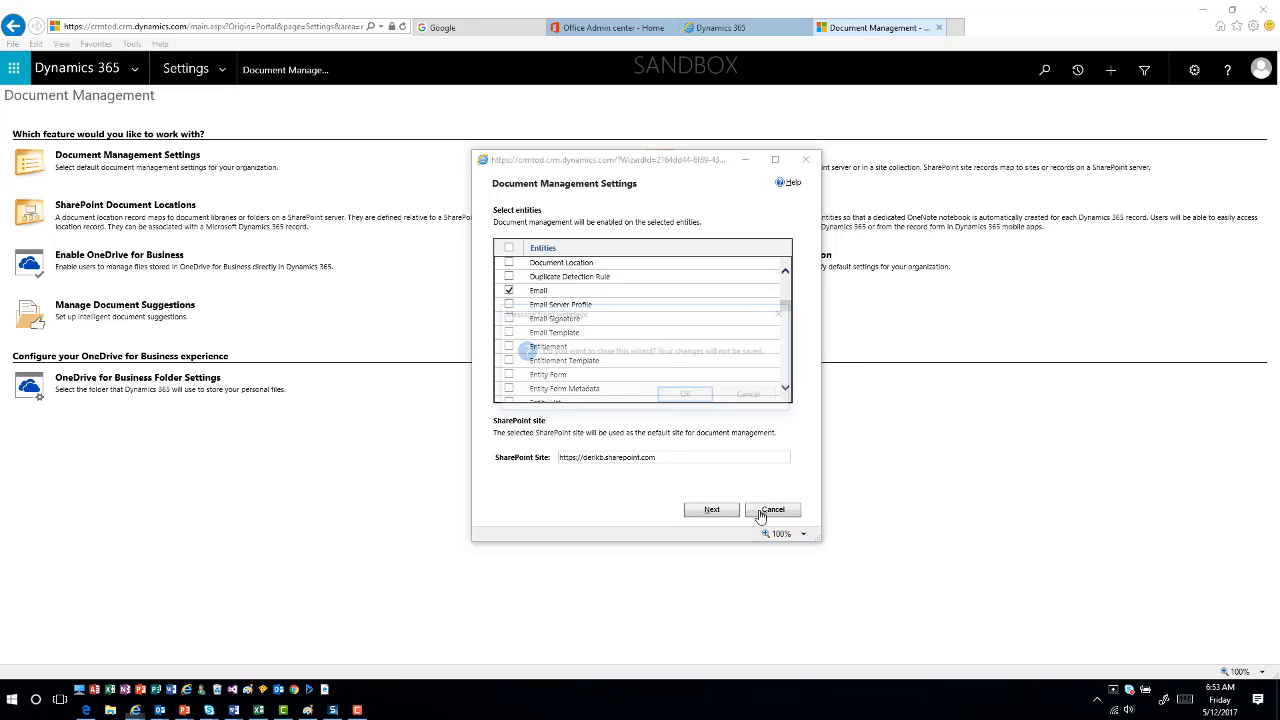
left_click(698, 400)
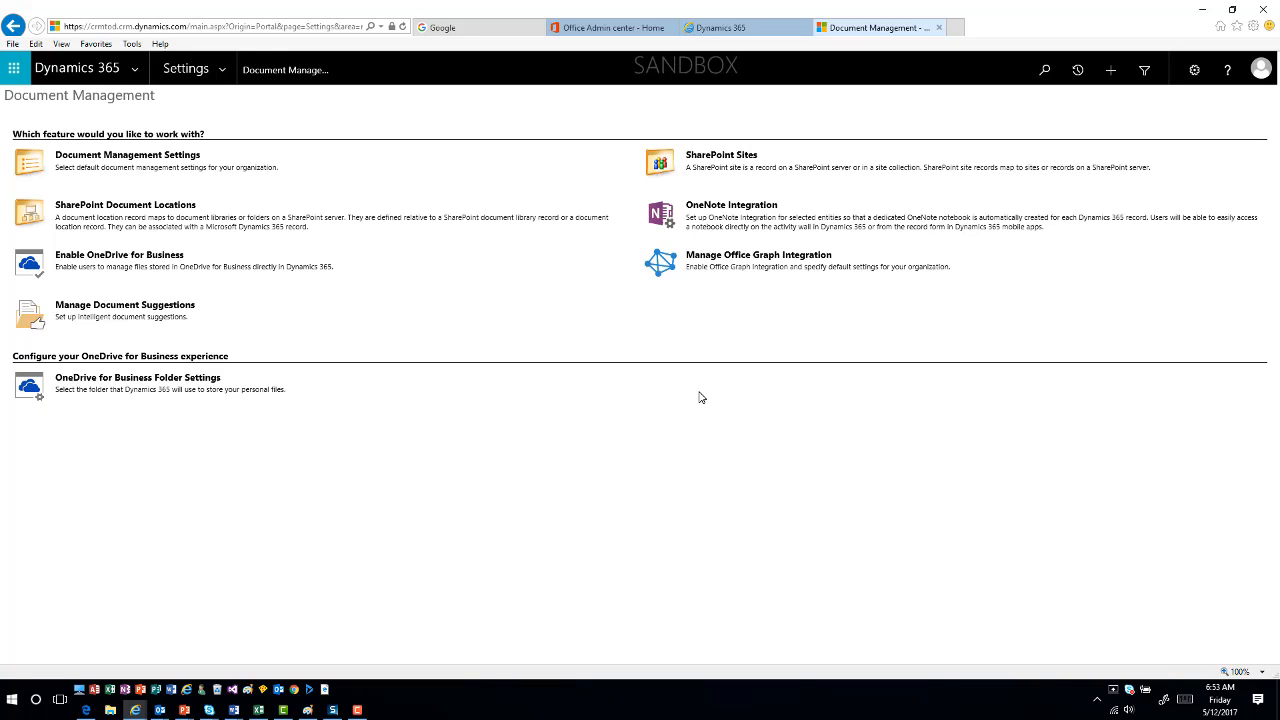
- Open the A. Datum Corporation (sample) account from the Sales area's accounts
left_click(225, 71)
mouse_move(80, 127)
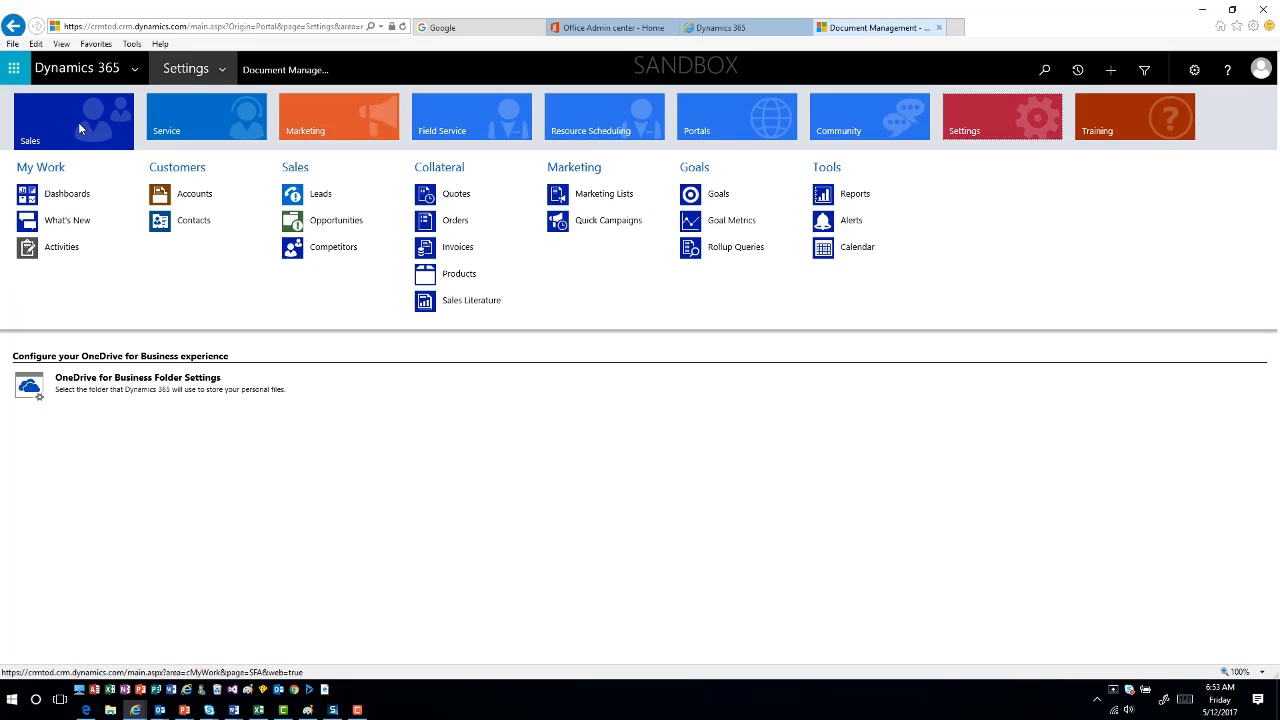
left_click(191, 197)
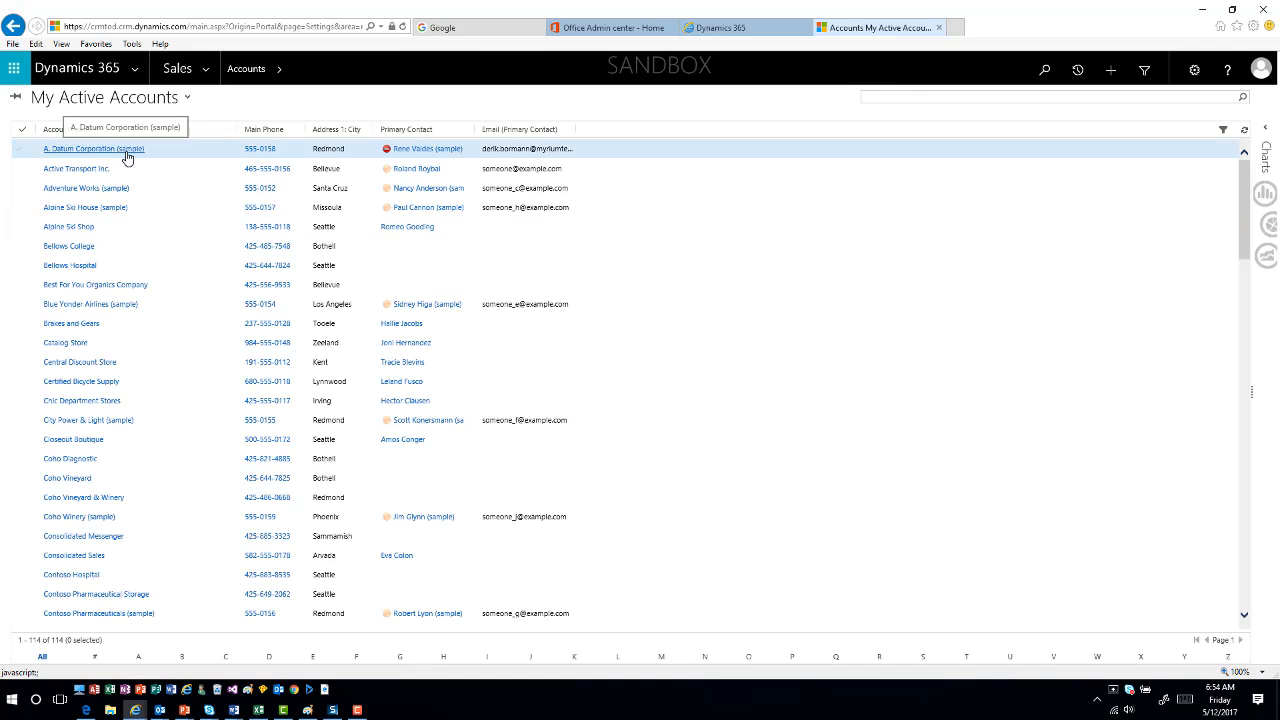
left_click(126, 155)
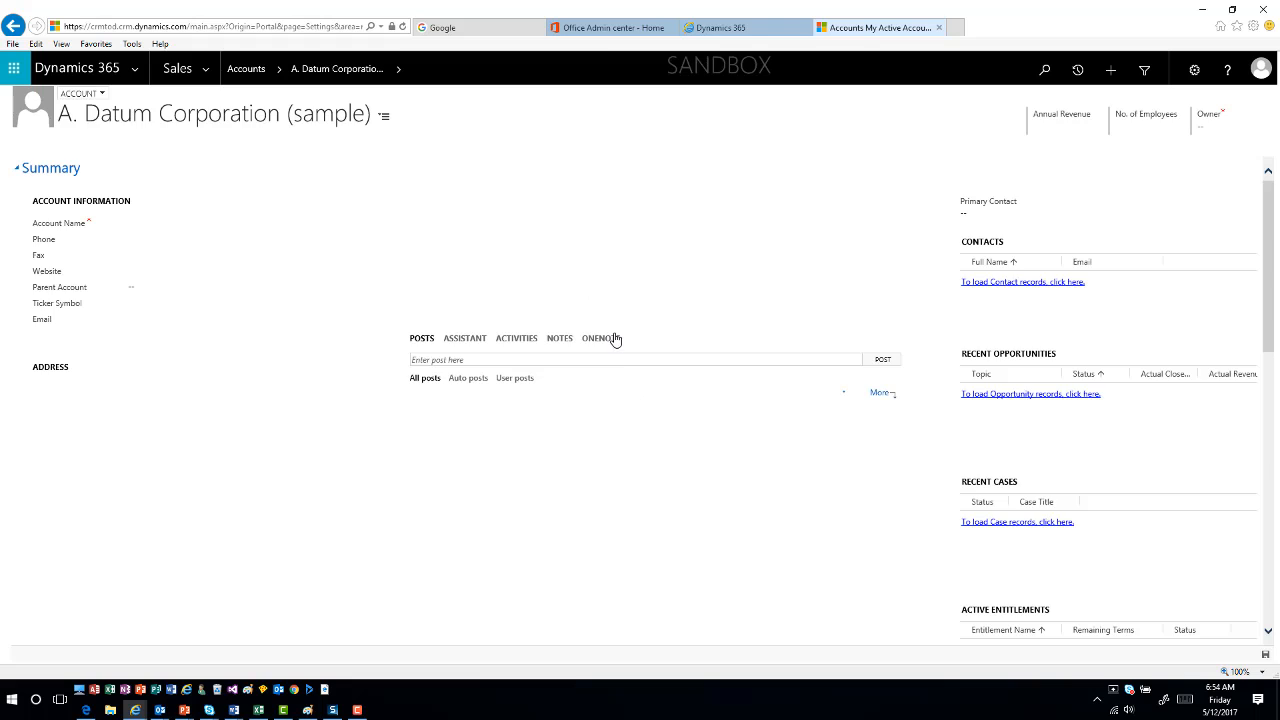
- Create a new email activity from the A. Datum Corporation (sample) account
left_click(517, 338)
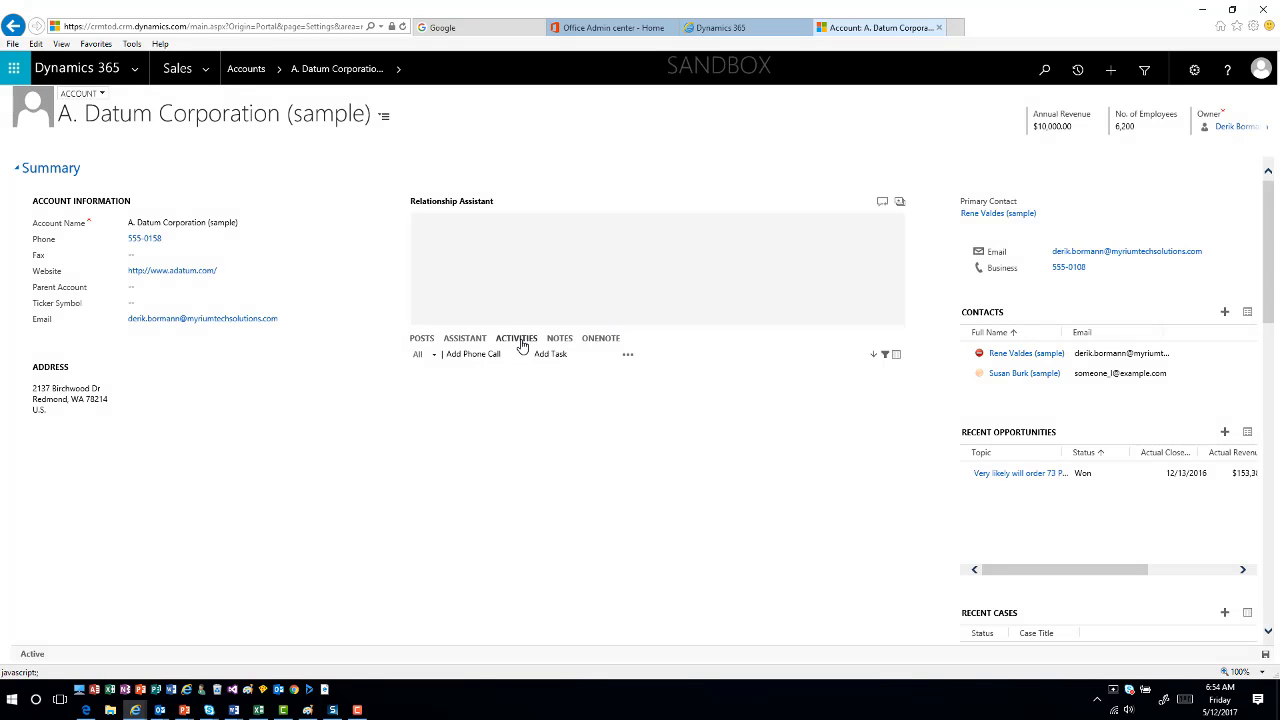
left_click(625, 356)
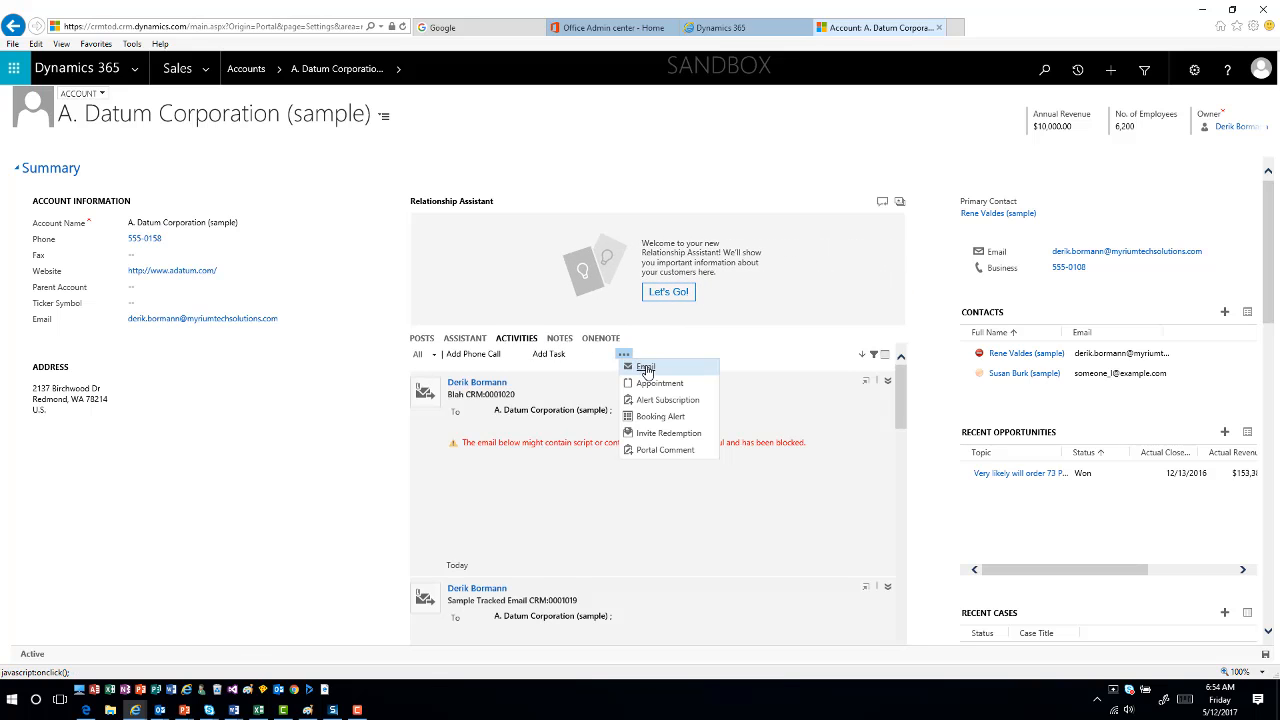
left_click(646, 368)
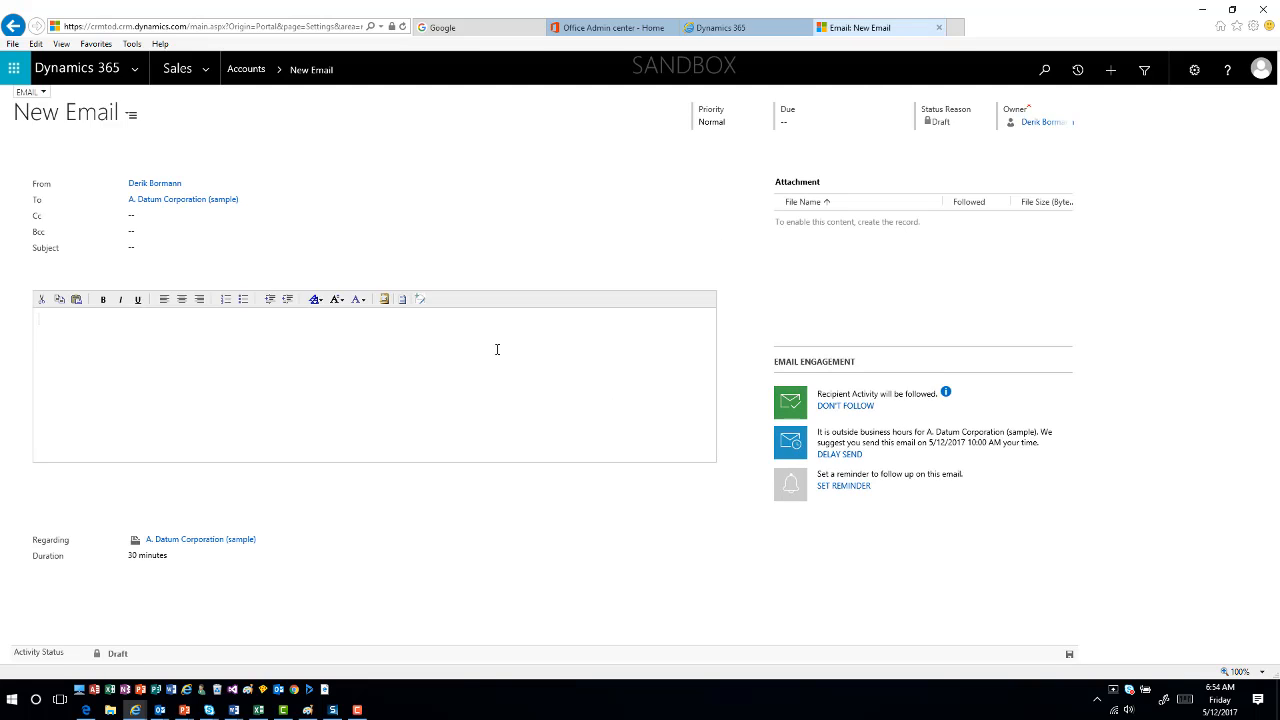
- Enter the email subject "Semding Tracked Email for Demo" and the two-line body "Hello," and "How are you?"
left_click(157, 251)
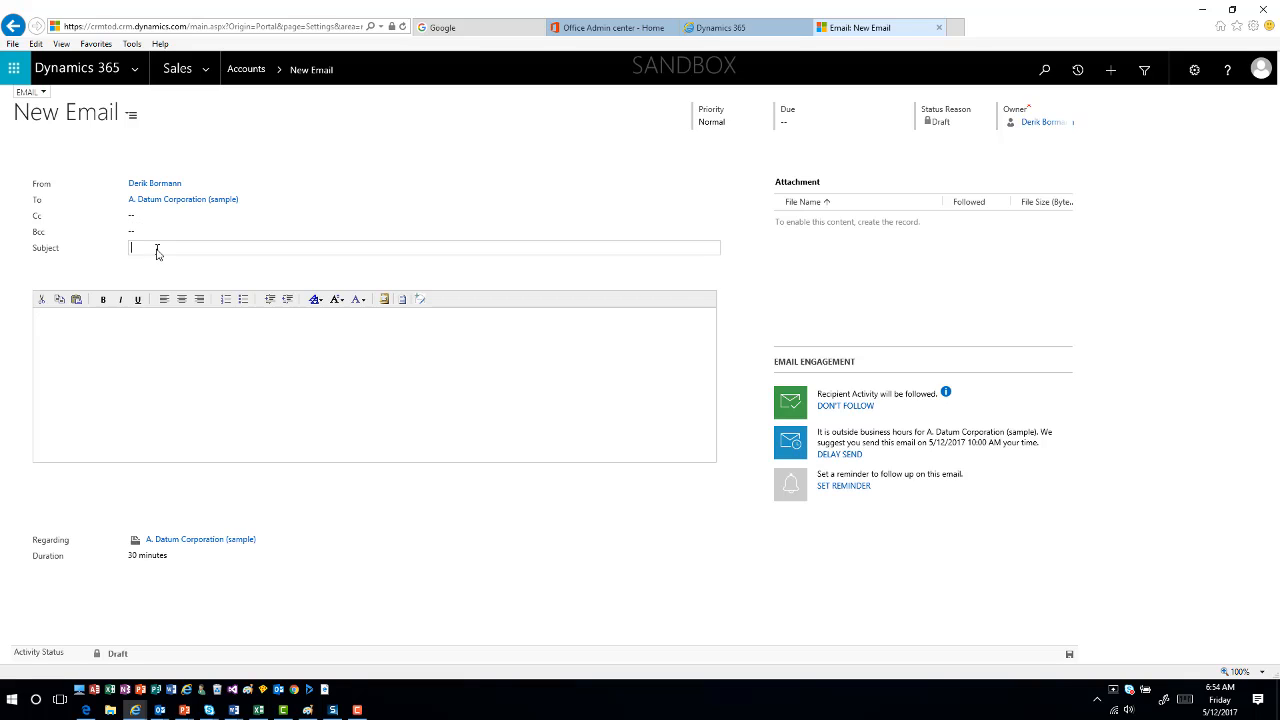
type("Sending Tracked Email for Demo")
key("Tab")
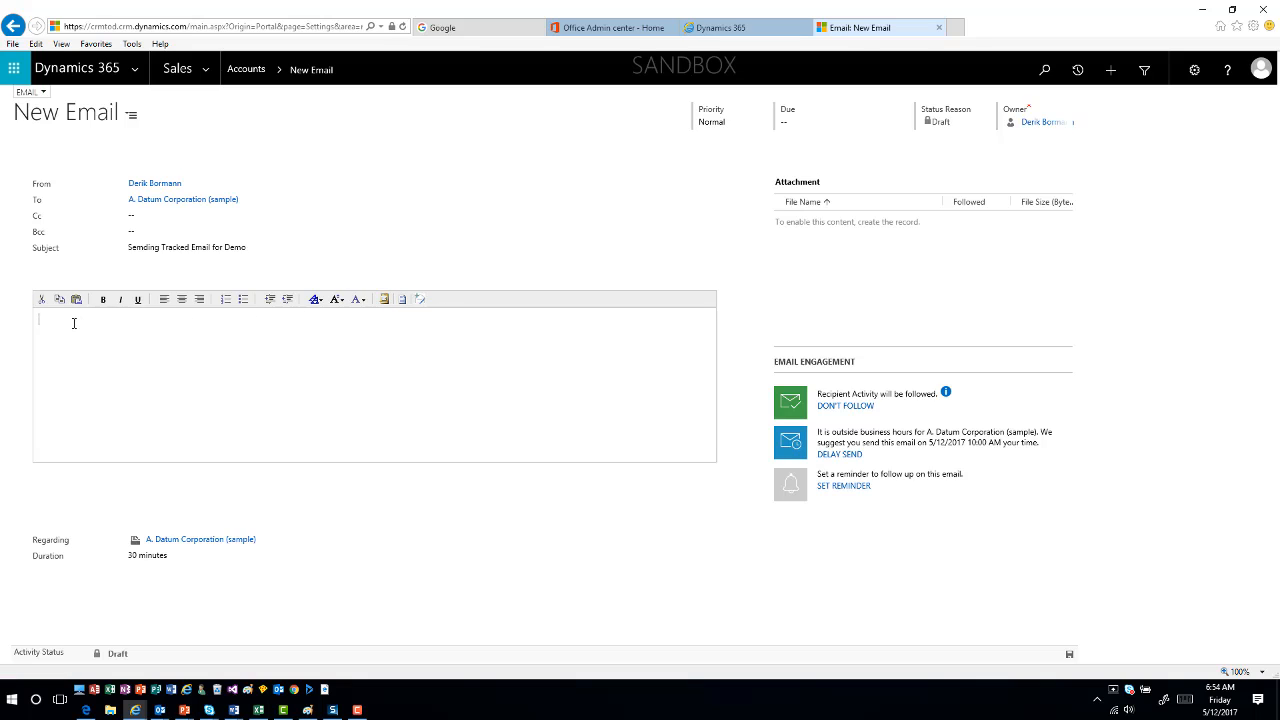
type("Hello,")
type("How are you")
type(" u?")
key("Tab")
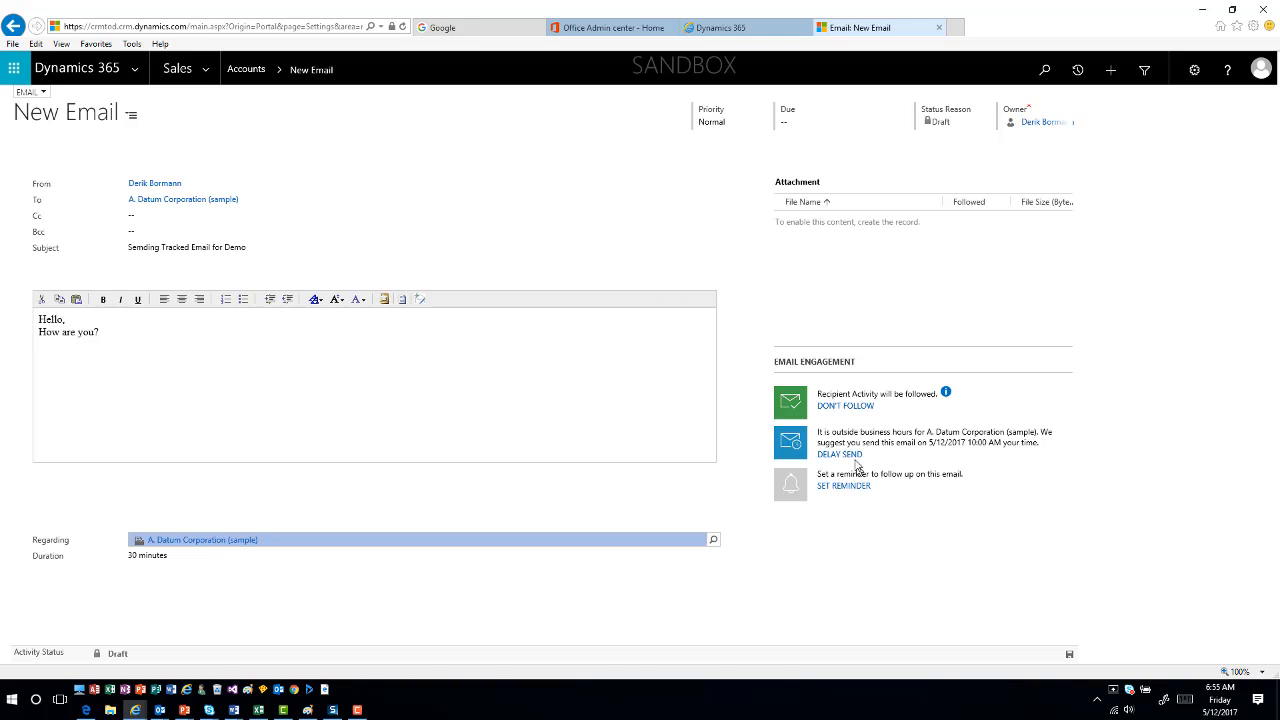
- Delay sending the email until 5/12/2017 10:00 AM, and remove the delay again
left_click(853, 455)
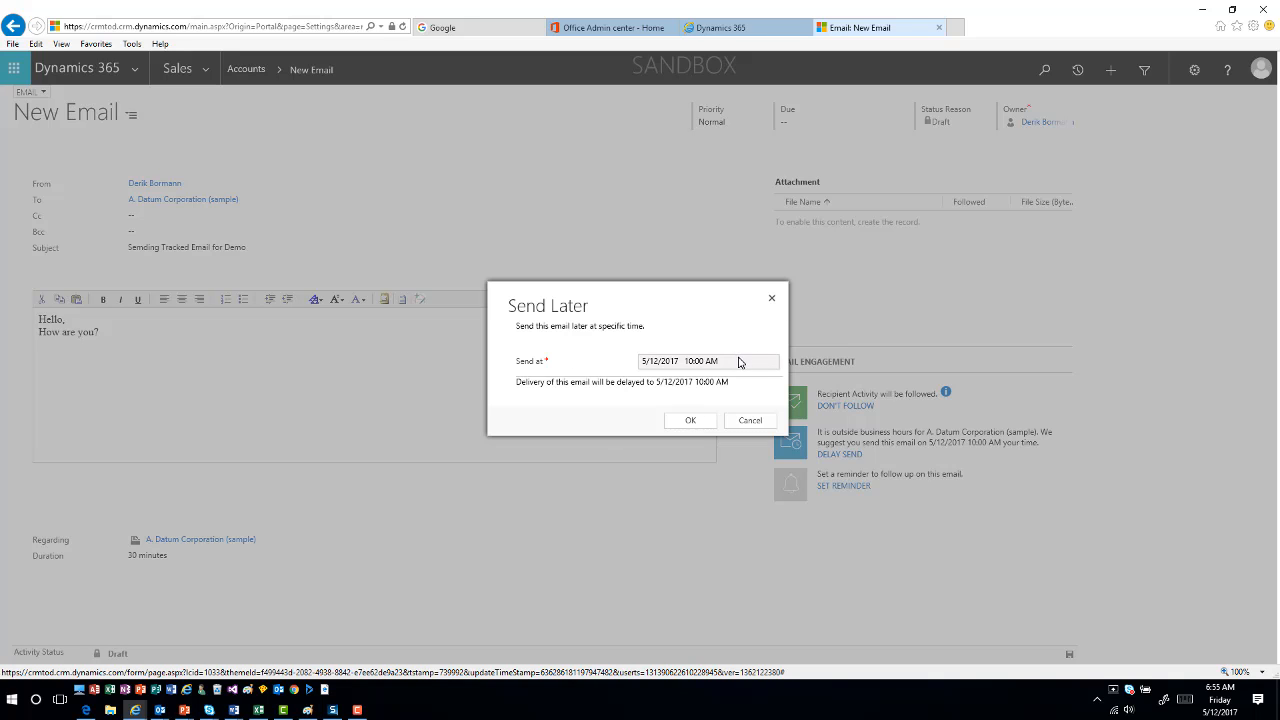
left_click(690, 421)
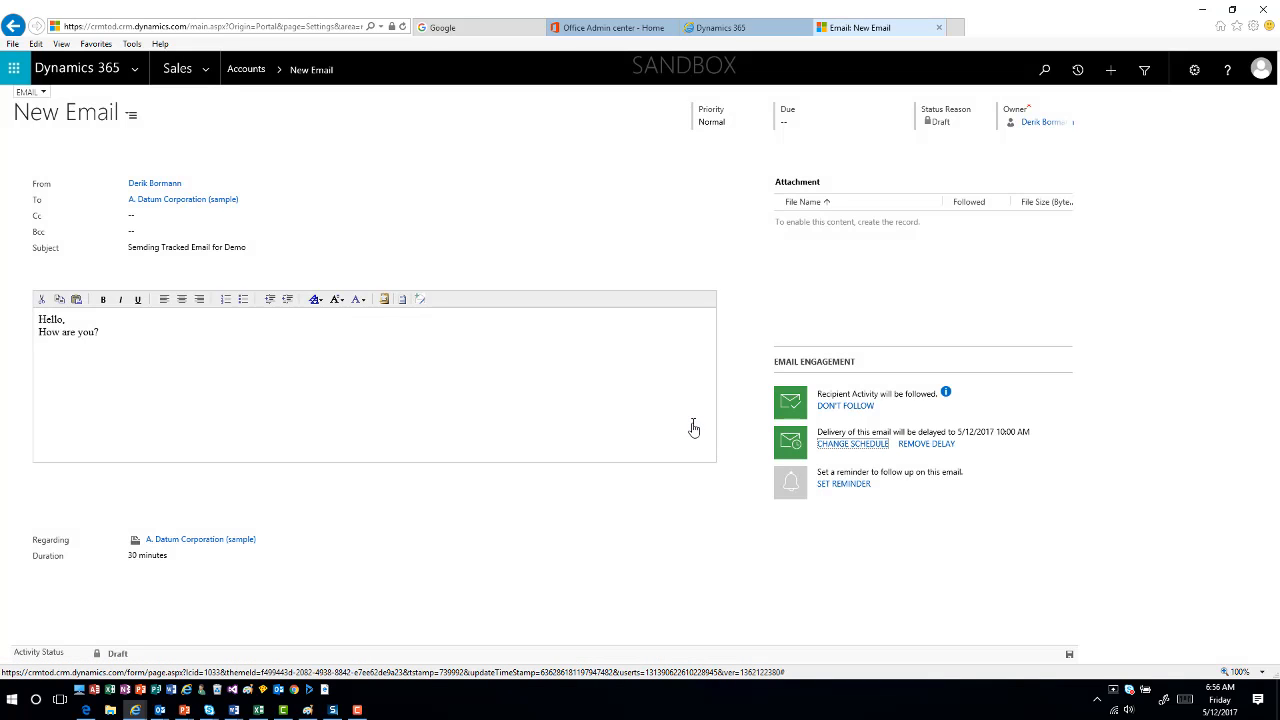
left_click(943, 447)
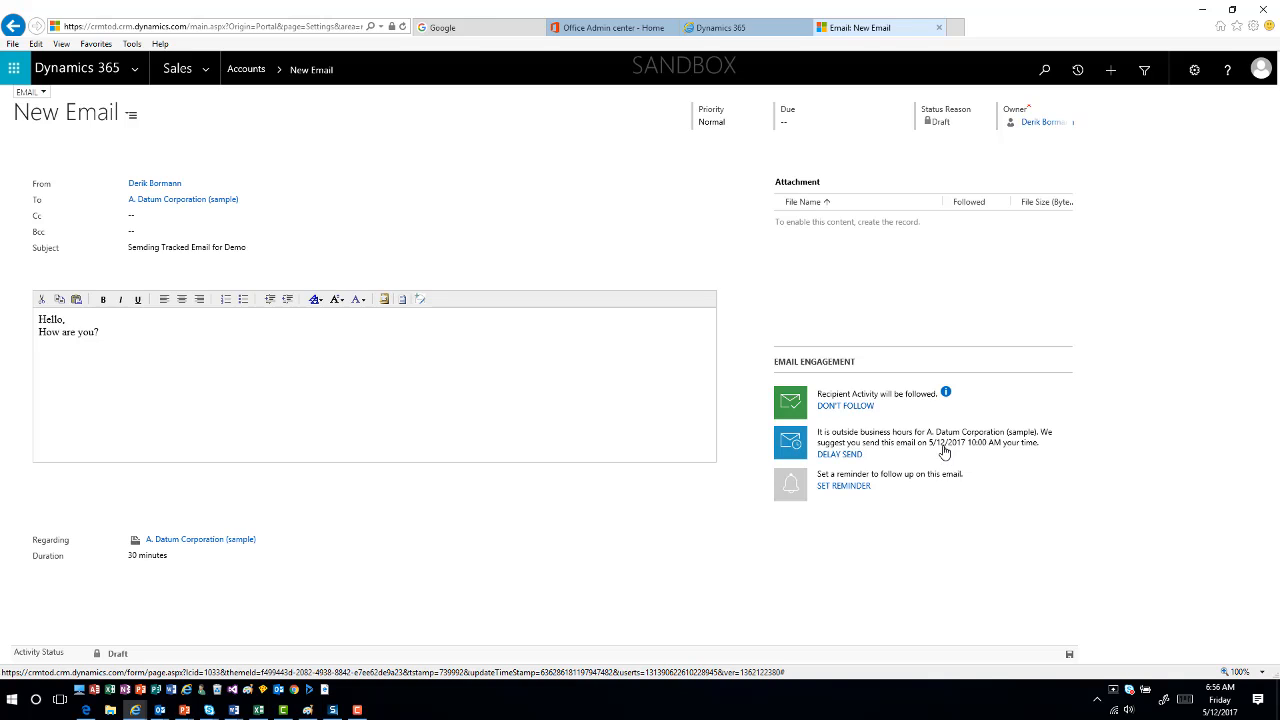
- Set a reminder with the condition "If the email is not opened by" 5/14/2017 6:56 AM, and save the email
left_click(848, 490)
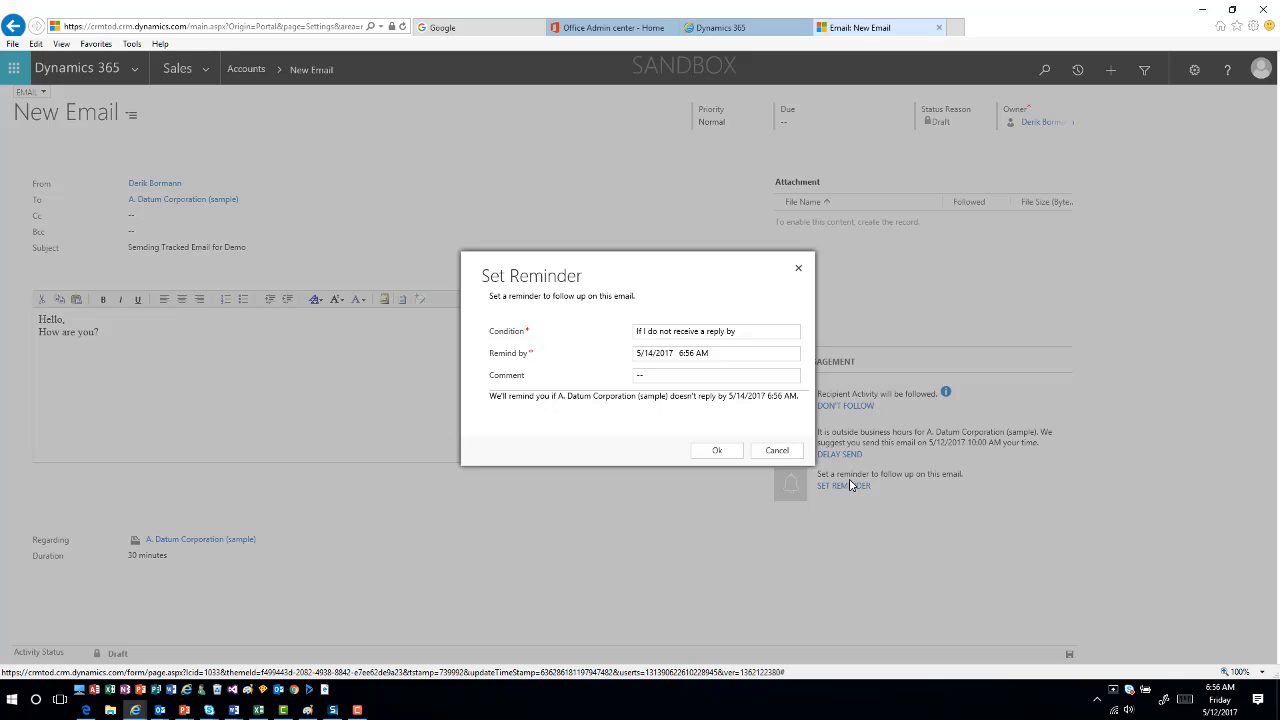
left_click(766, 333)
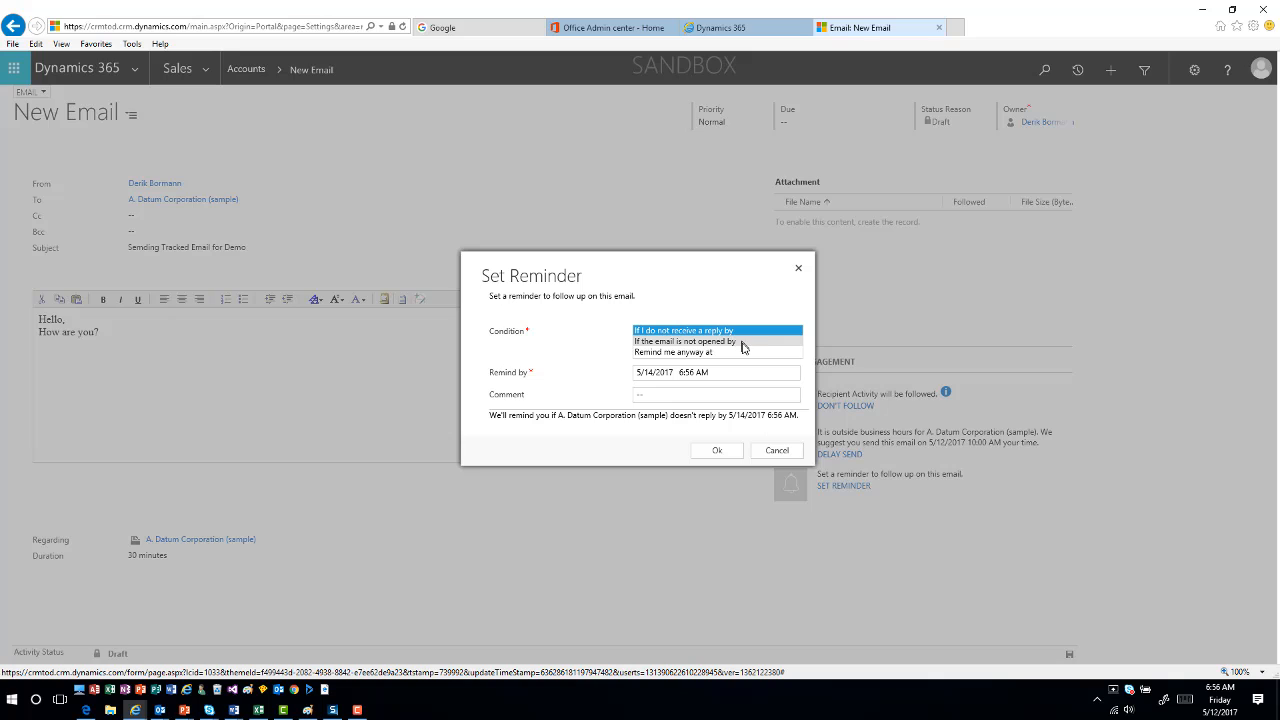
left_click(743, 344)
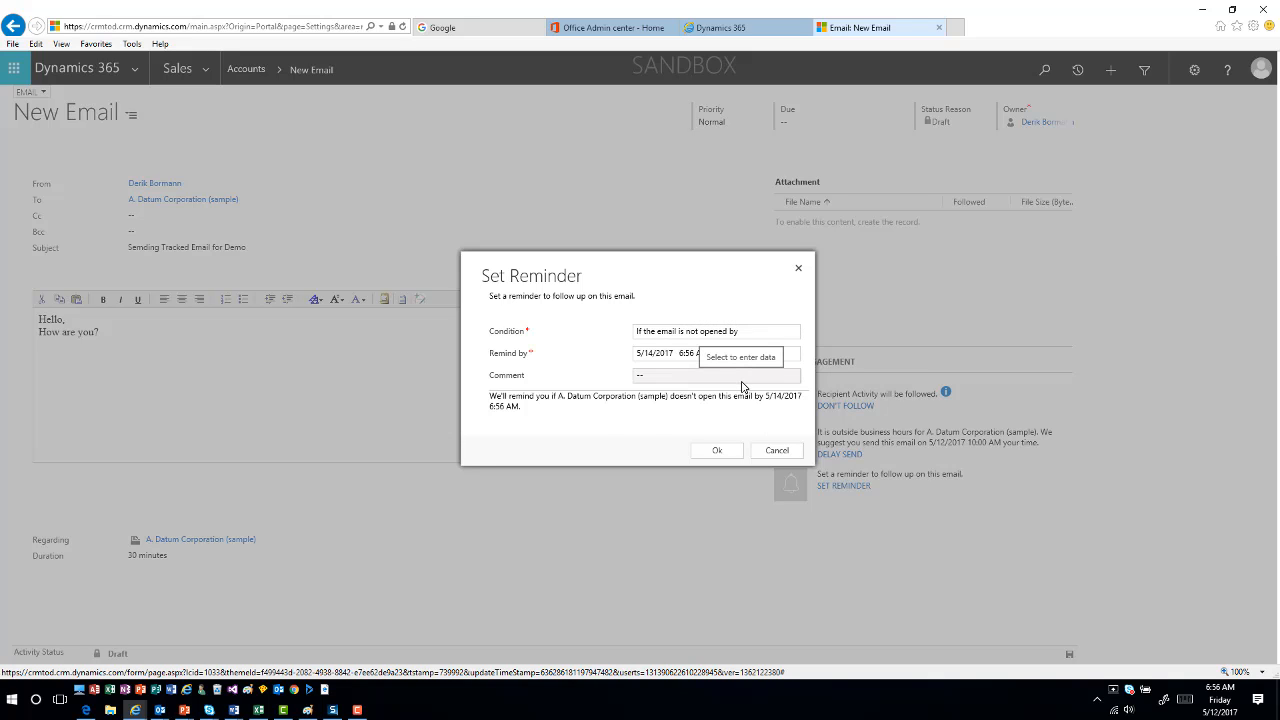
left_click(741, 381)
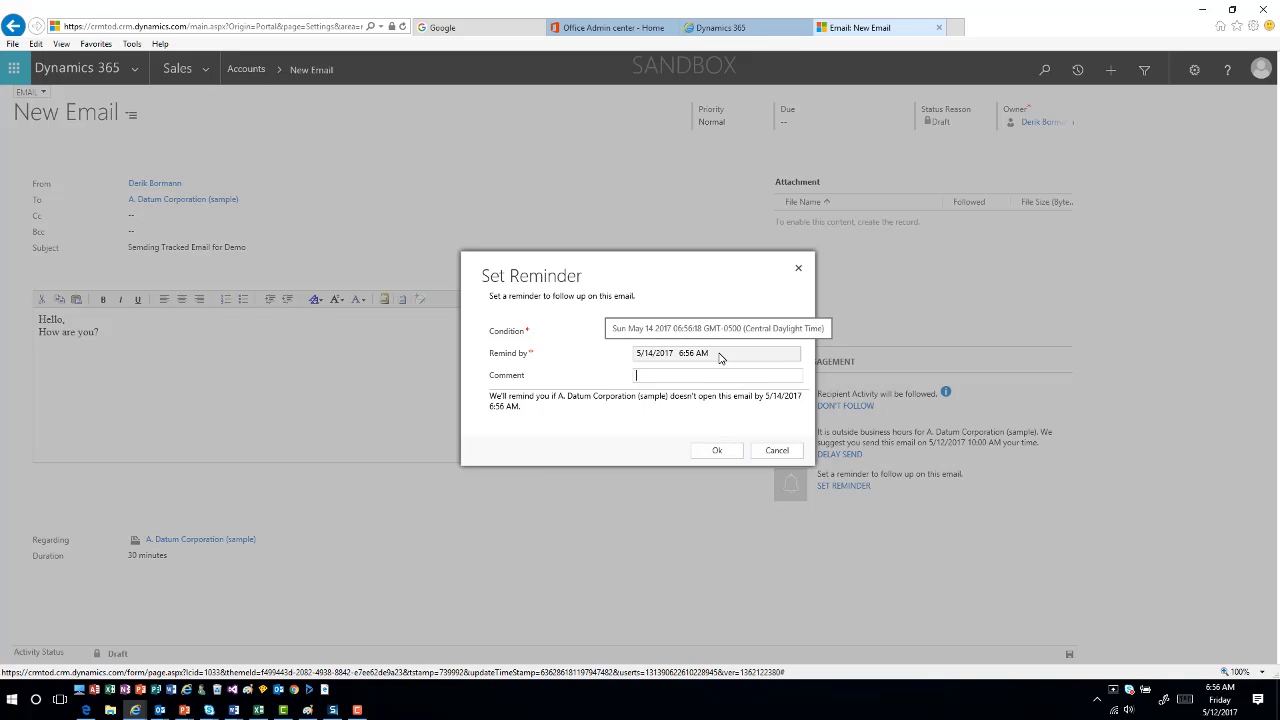
left_click(723, 459)
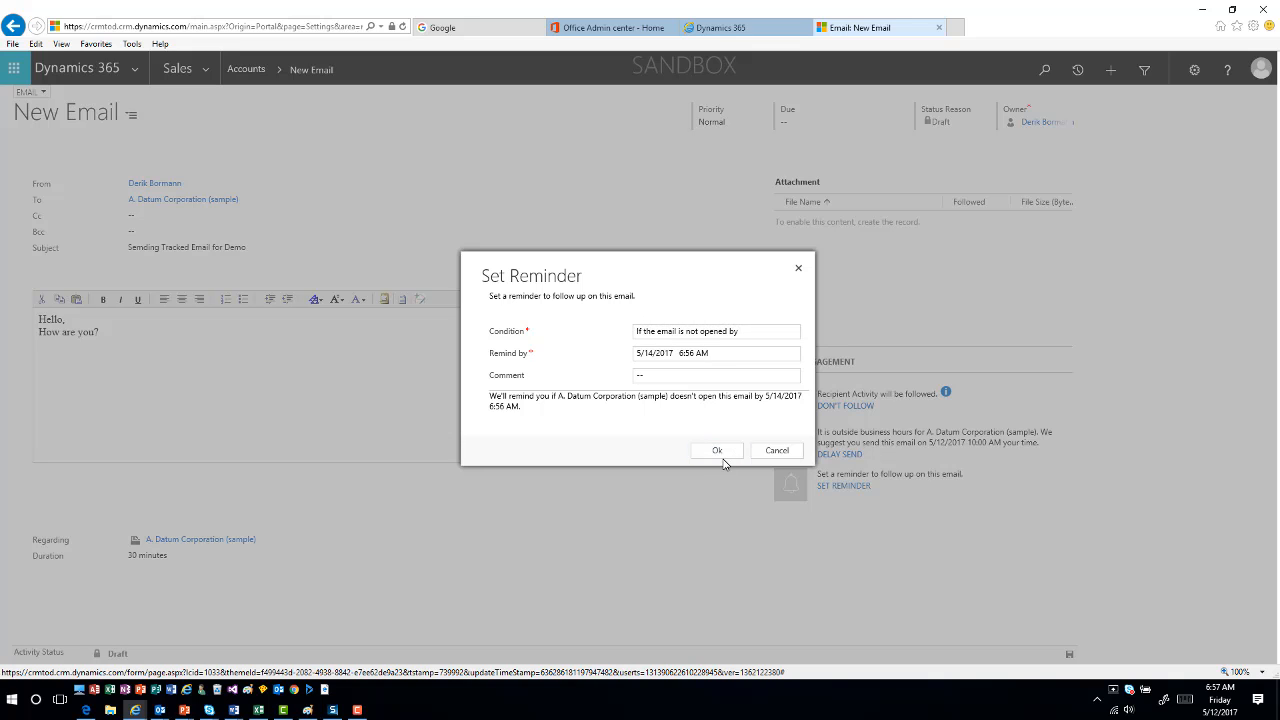
left_click(722, 457)
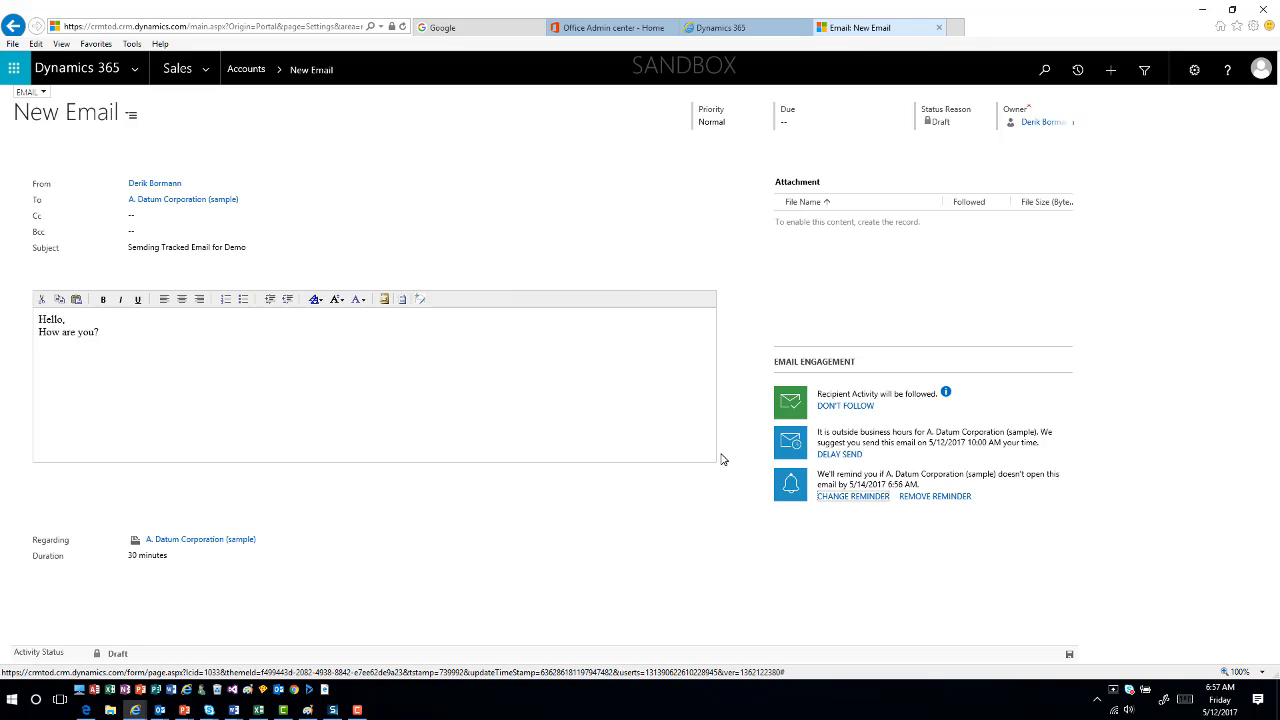
left_click(1069, 655)
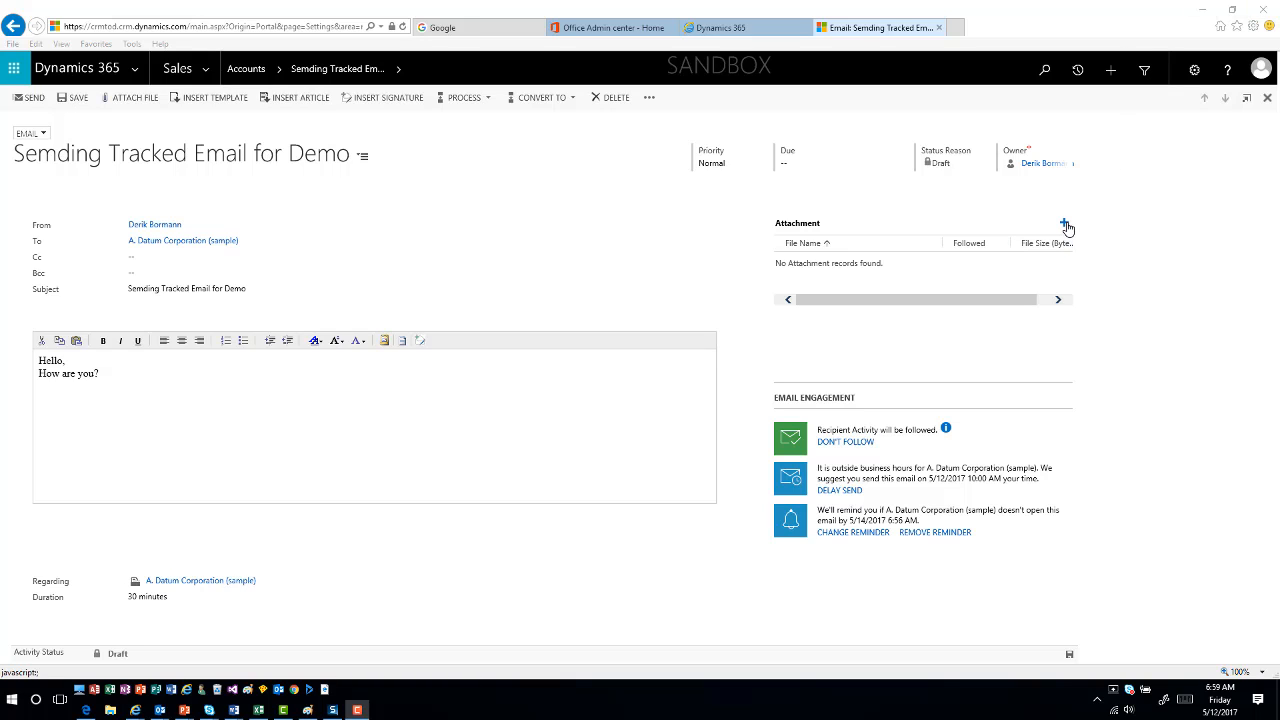
- Attach the Sample Tracked Attachment file from the Desktop as a followed attachment, and send the email
left_click(1065, 224)
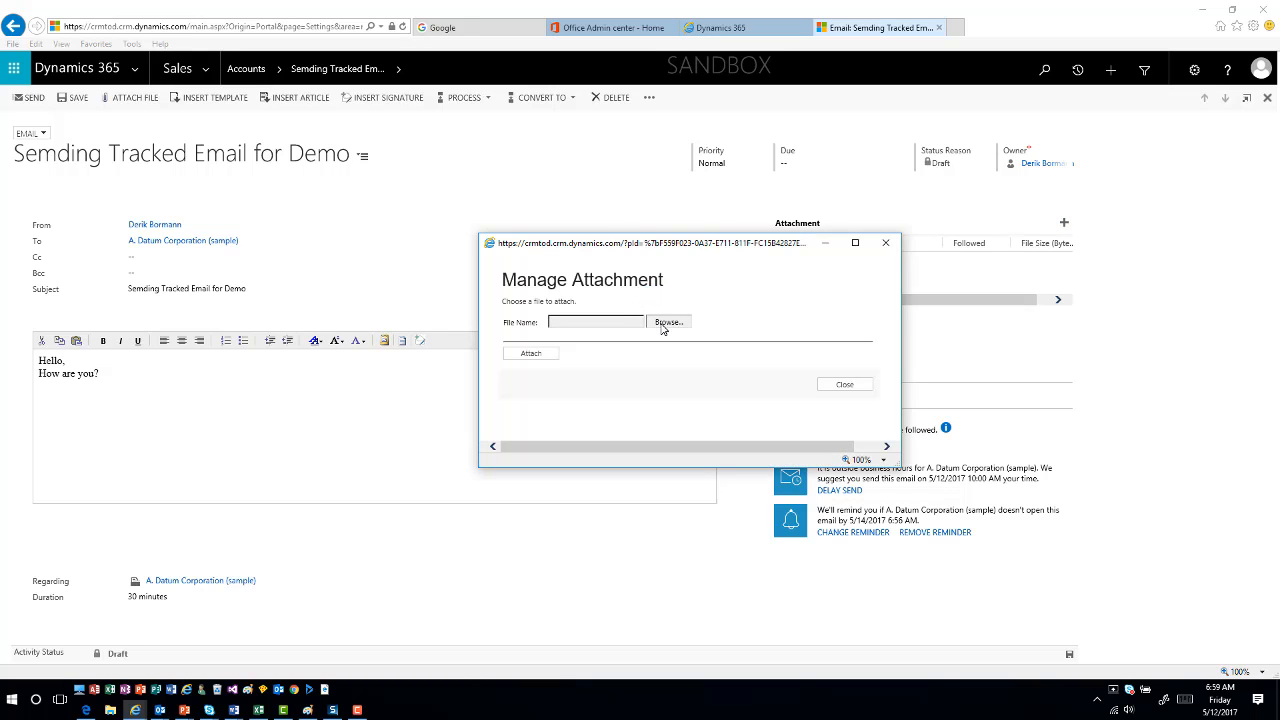
left_click(664, 323)
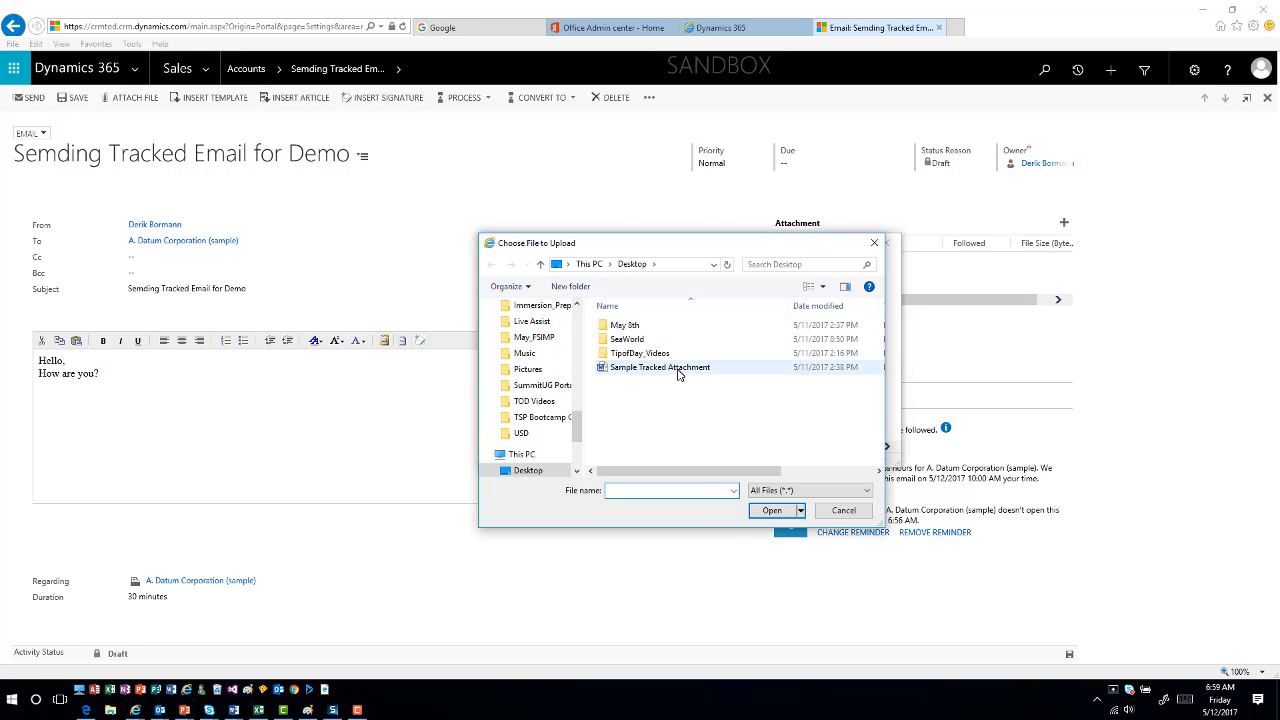
left_click(680, 368)
left_click(774, 511)
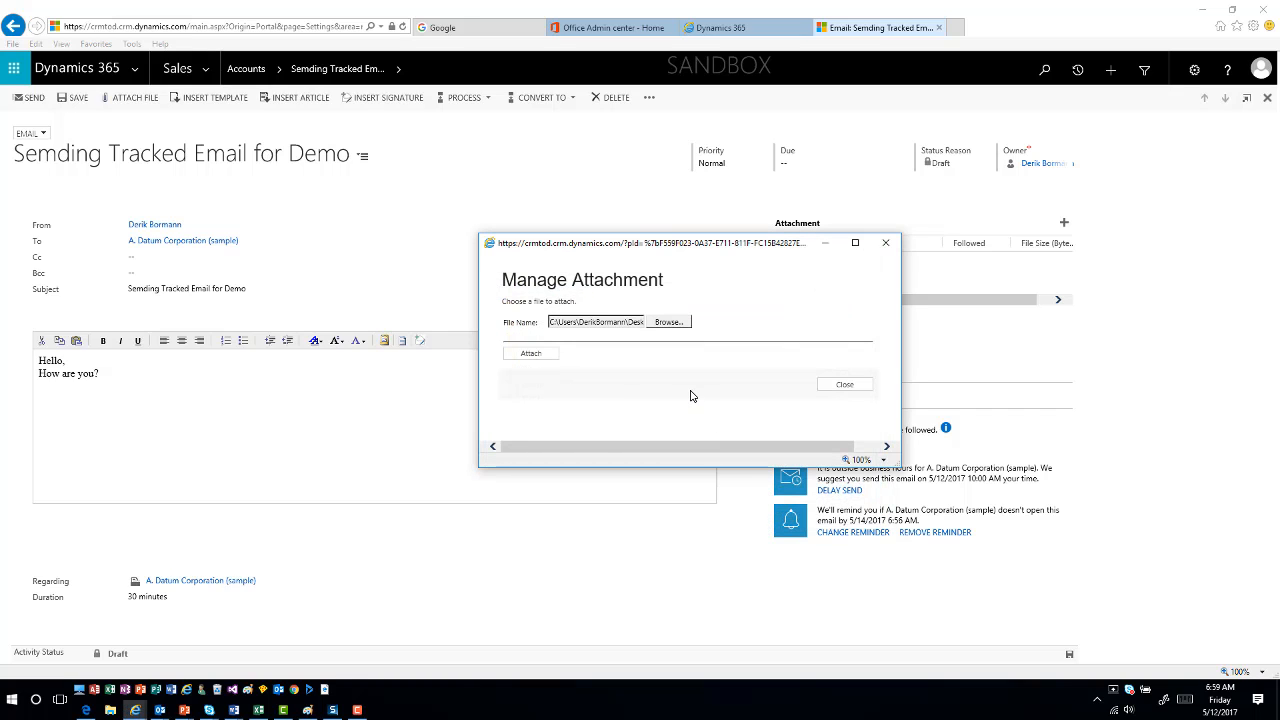
left_click(527, 357)
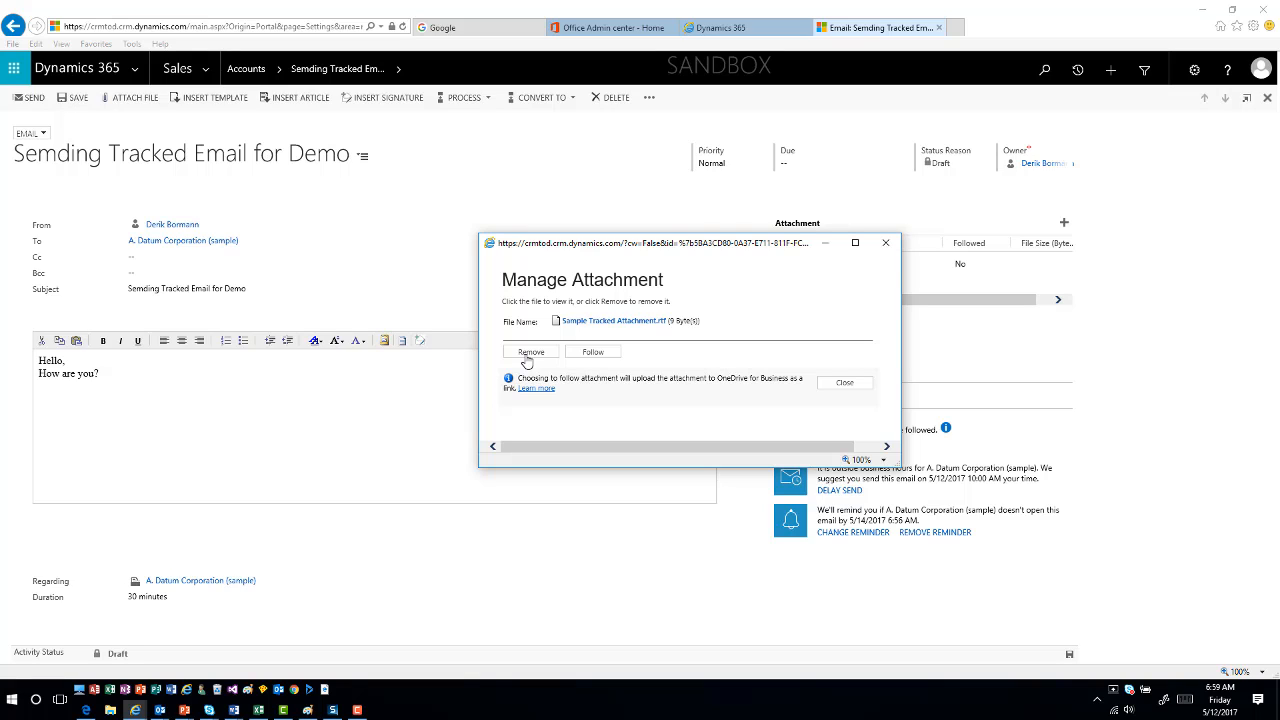
left_click(592, 356)
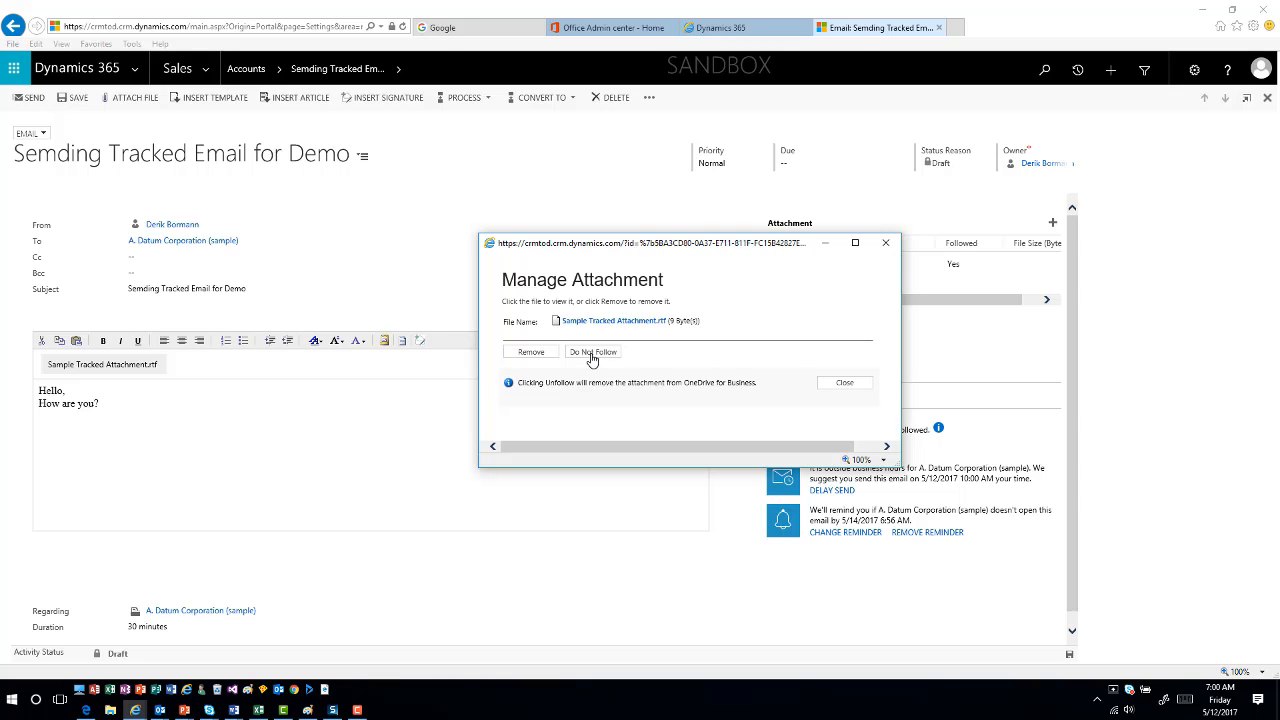
left_click(858, 388)
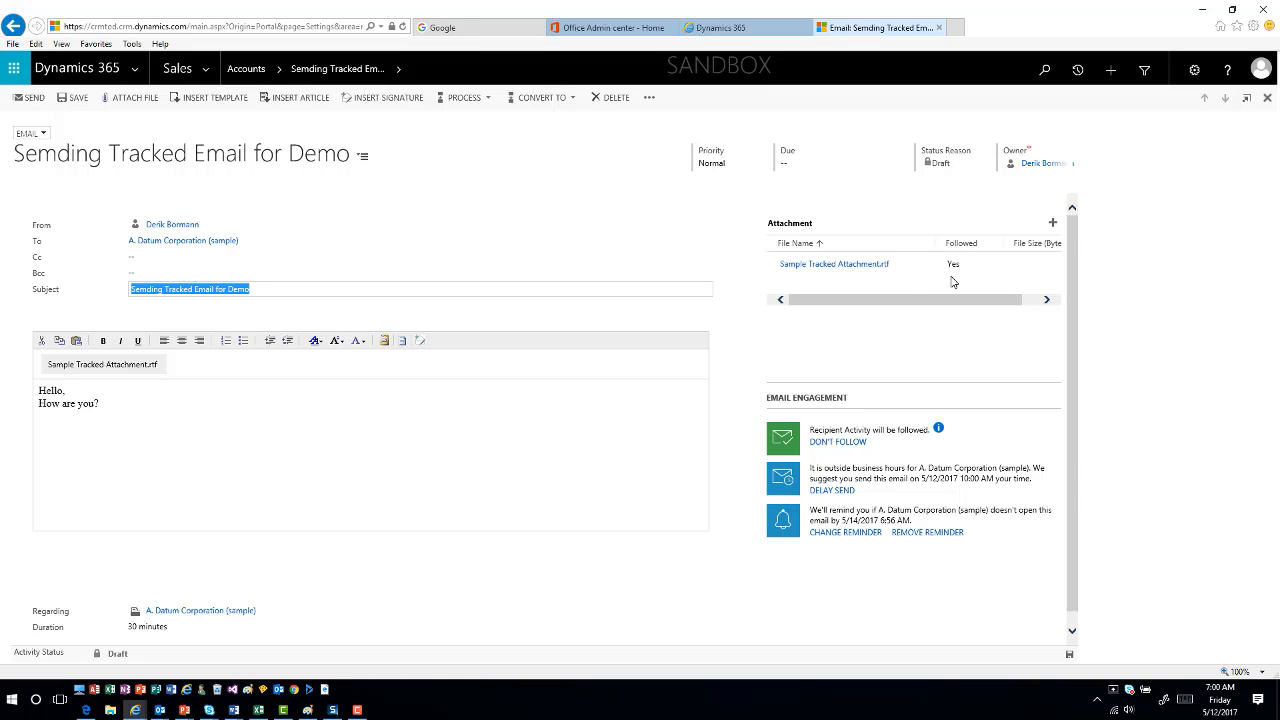
left_click(33, 98)
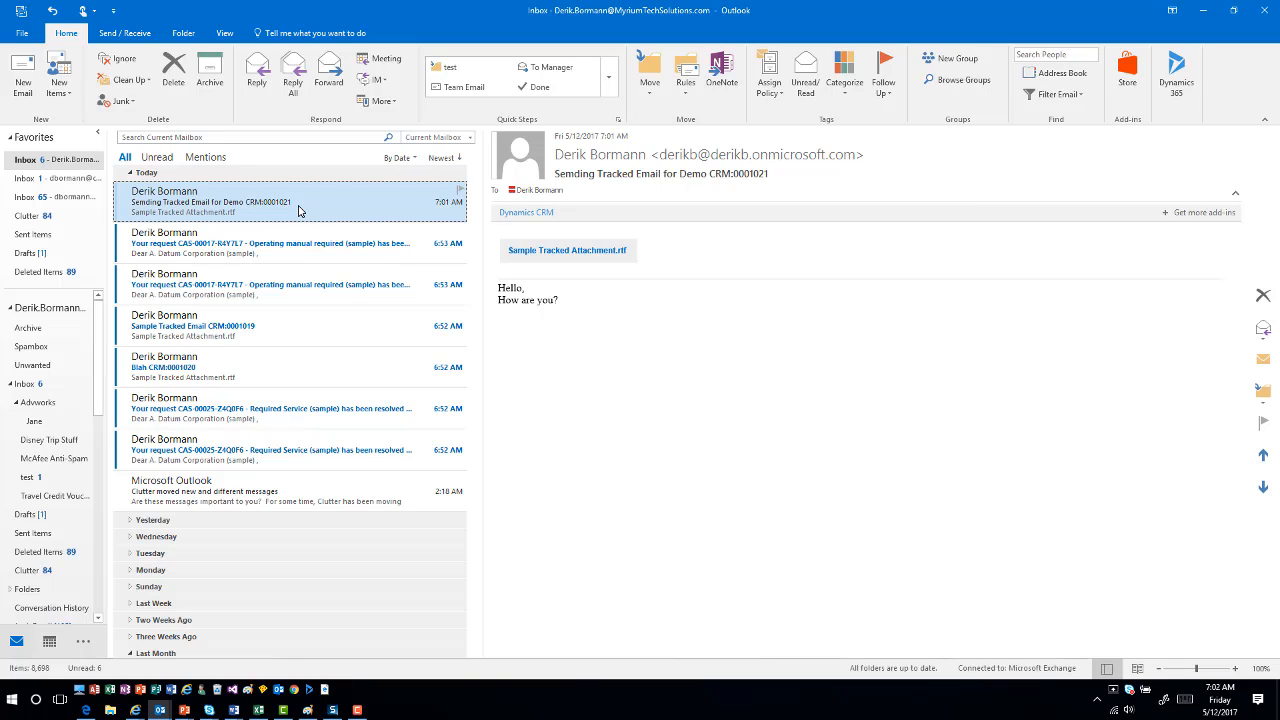
- Switch to Outlook, open Sample Tracked Attachment.rtf from the received demo email to view it, and close the document
double_click(572, 251)
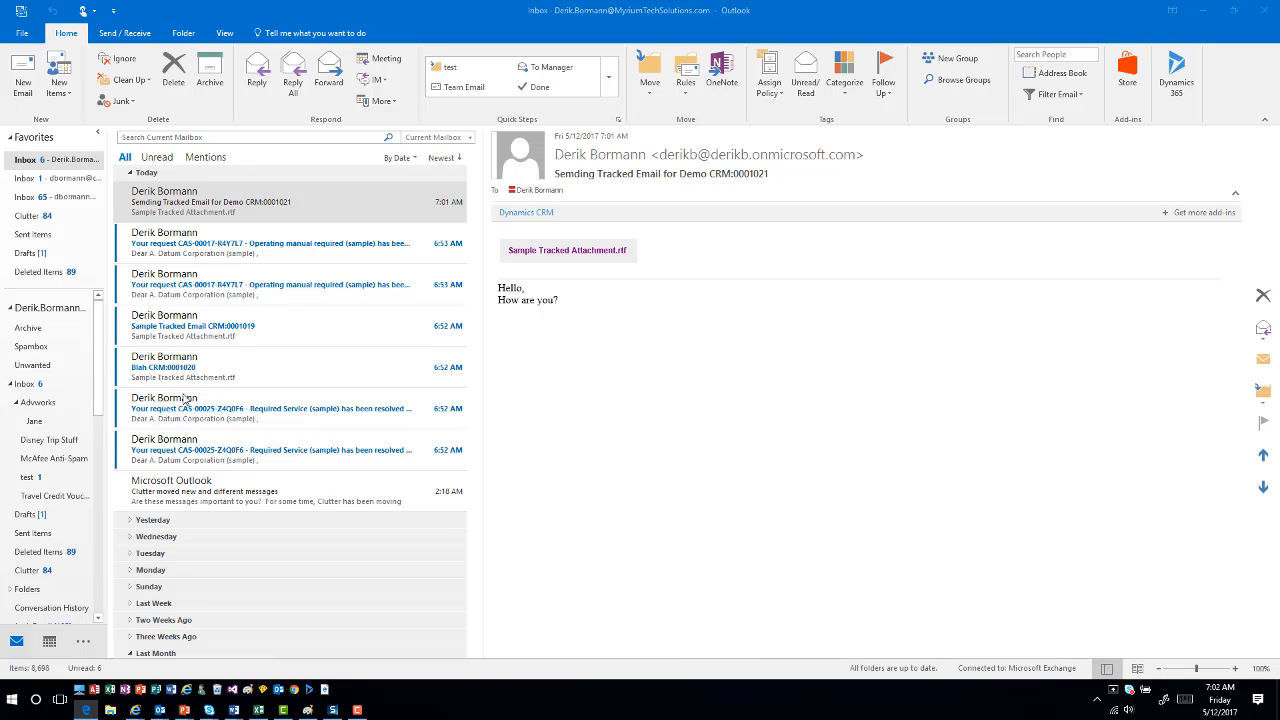
left_click_drag(187, 398, 609, 4)
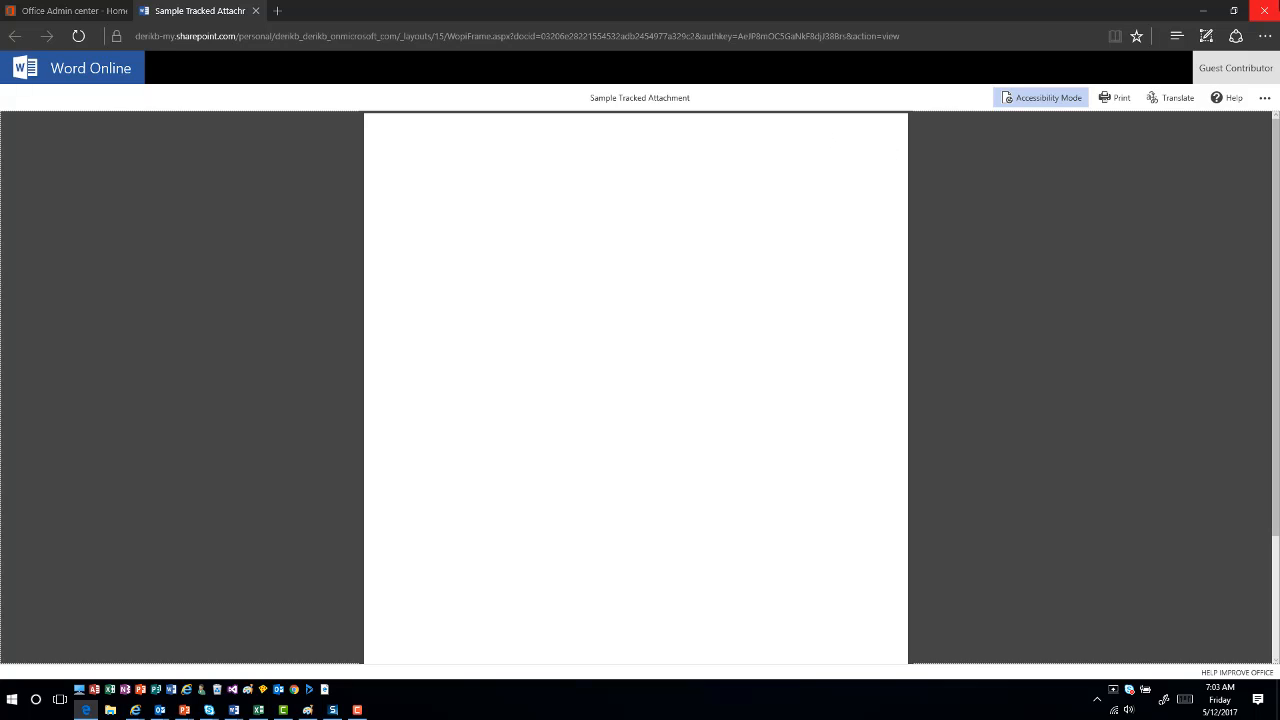
left_click(1276, 11)
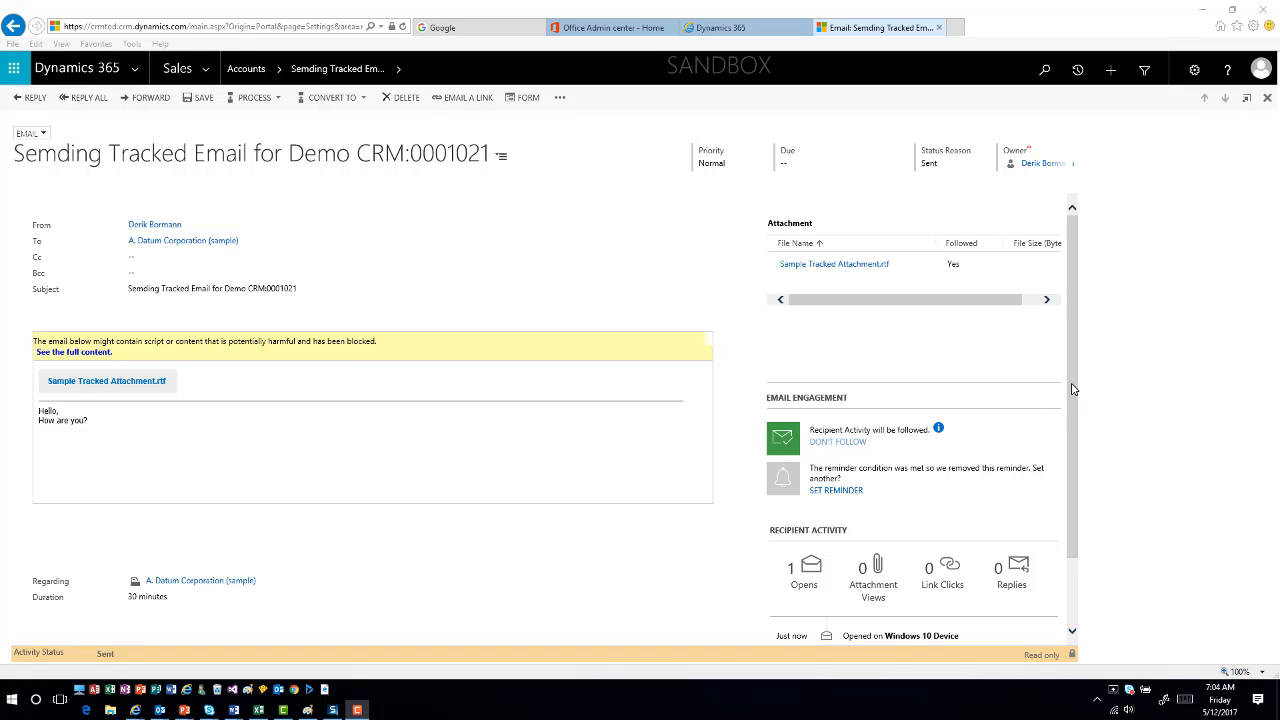
- Return to the sent email in Dynamics 365 and examine its recipient activity
left_click_drag(1073, 389, 1090, 474)
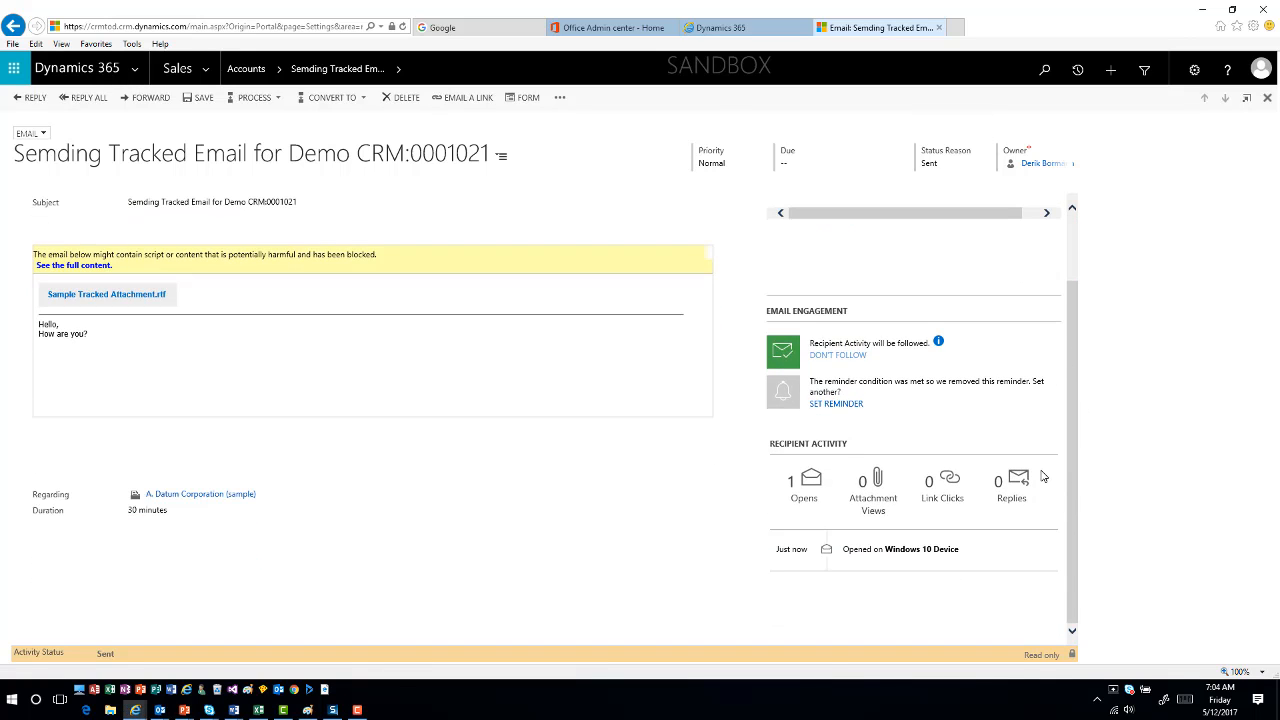